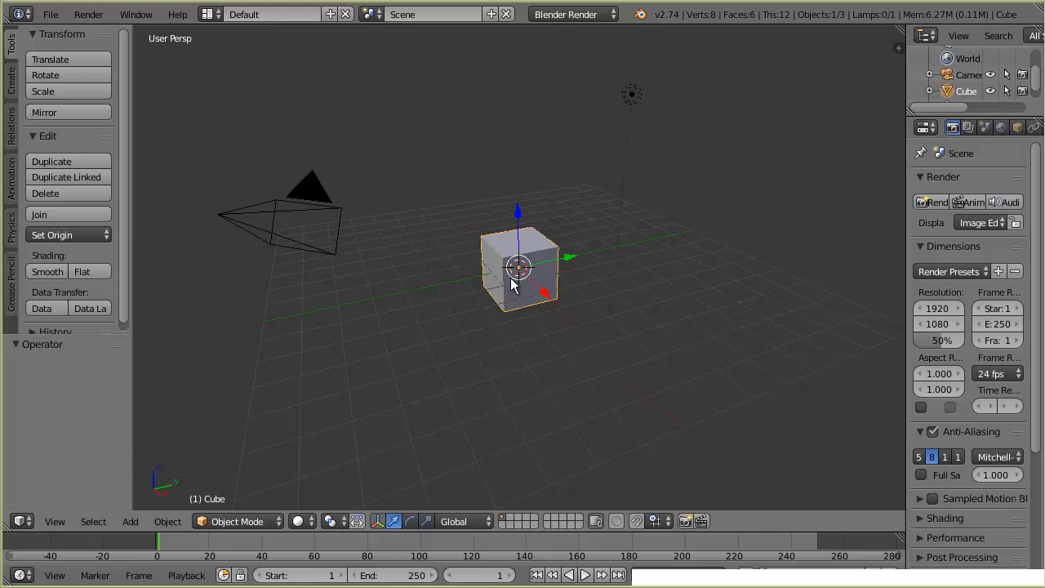
# Step: Delete the default cube from the scene
pyautogui.scroll(4, 518, 269)
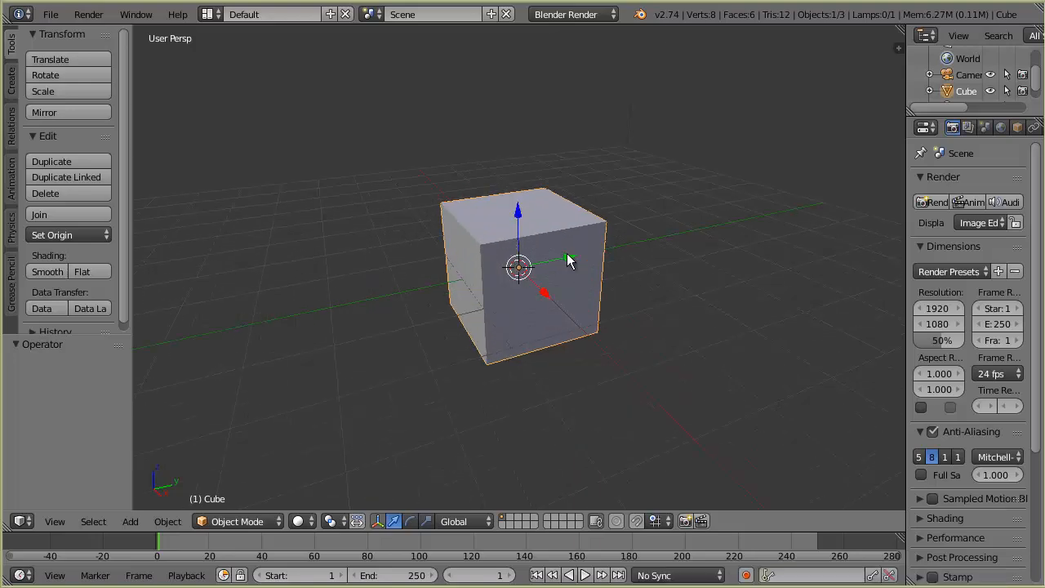
pyautogui.moveTo(568, 260); pyautogui.dragTo(605, 300, button='middle')
pyautogui.scroll(2, 612, 314)
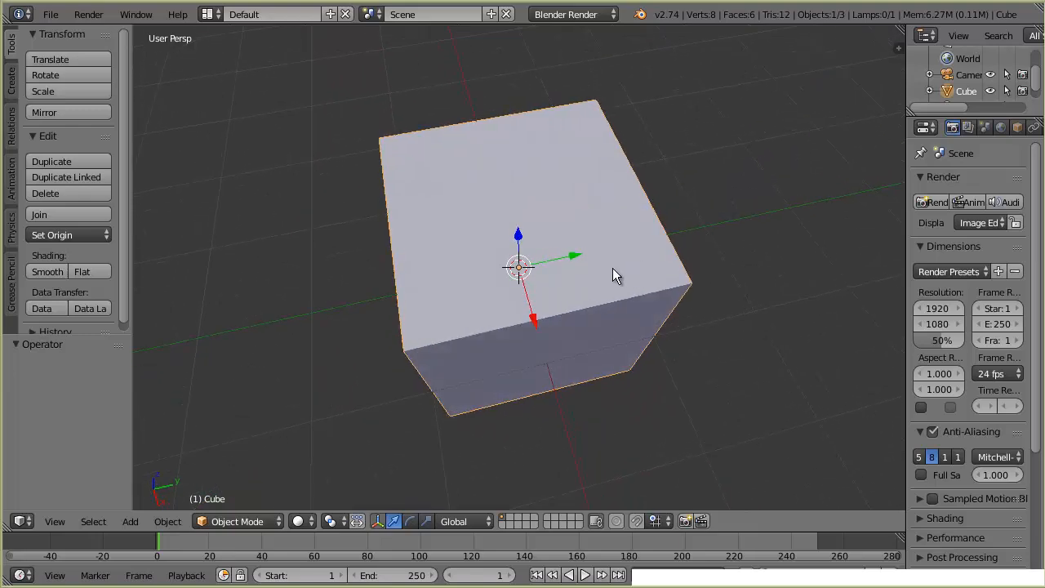
pyautogui.press('x')
pyautogui.click(612, 269)
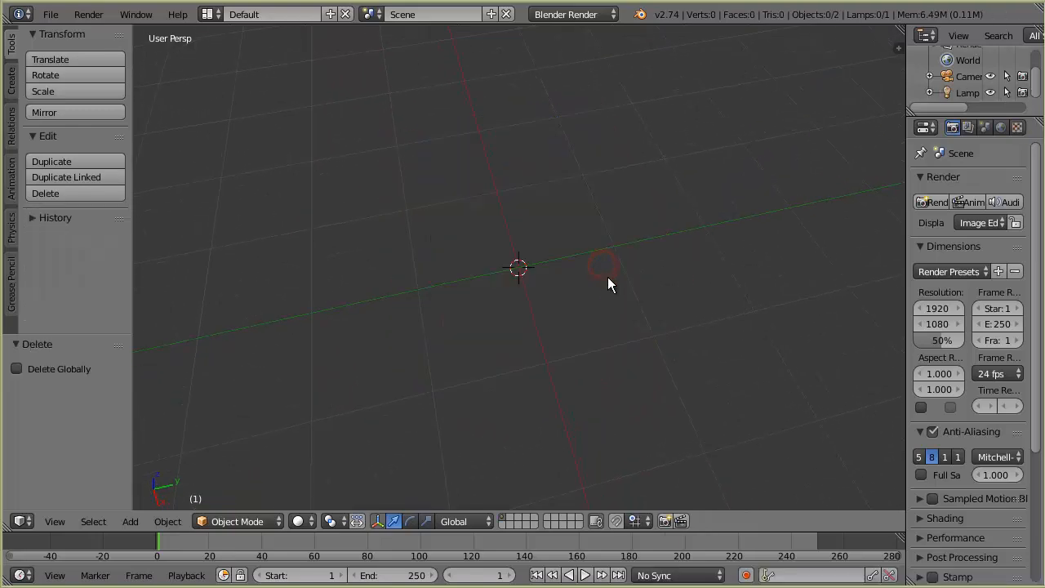
# Step: Place the 3D cursor away from the origin and snap it back to the scene centre
pyautogui.moveTo(572, 318); pyautogui.dragTo(525, 268, button='middle')
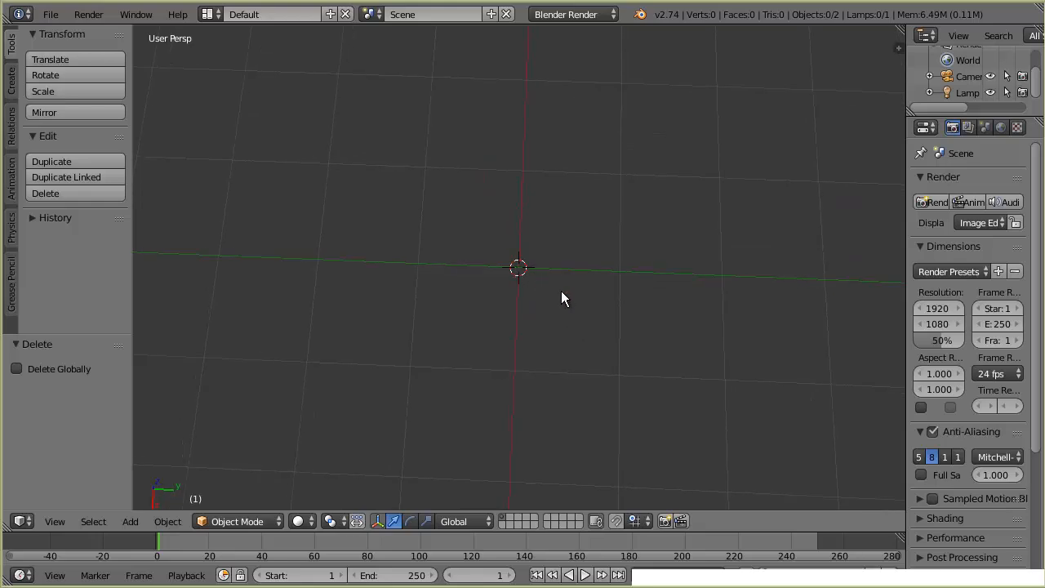
pyautogui.click(716, 218)
pyautogui.click(760, 251)
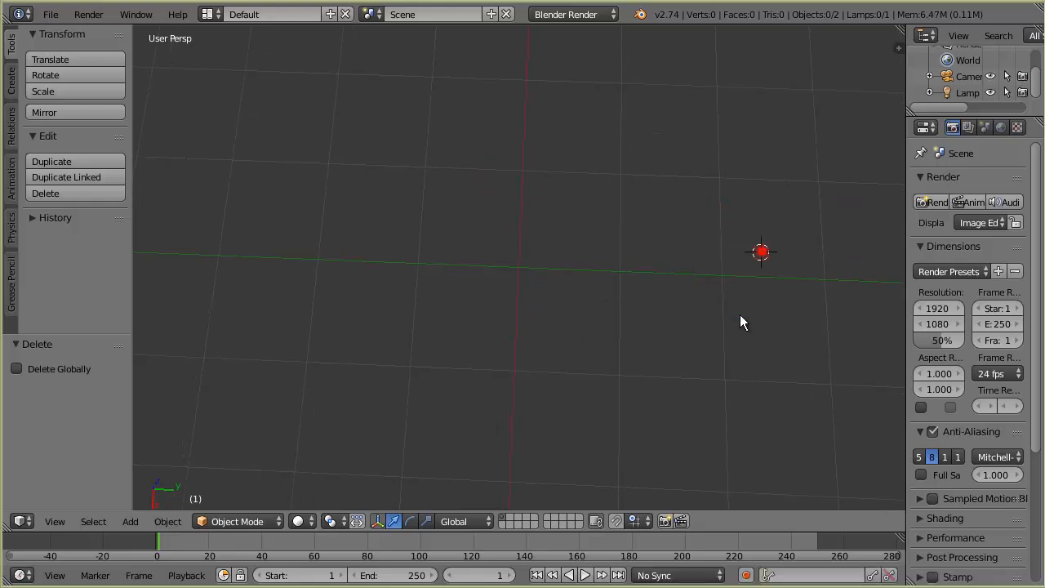
pyautogui.click(736, 326)
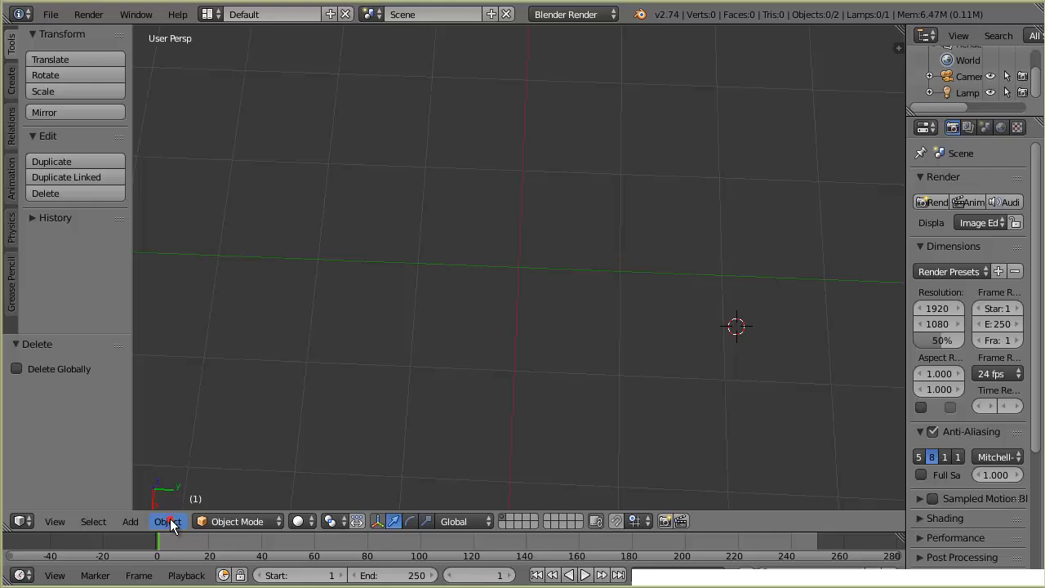
pyautogui.click(168, 522)
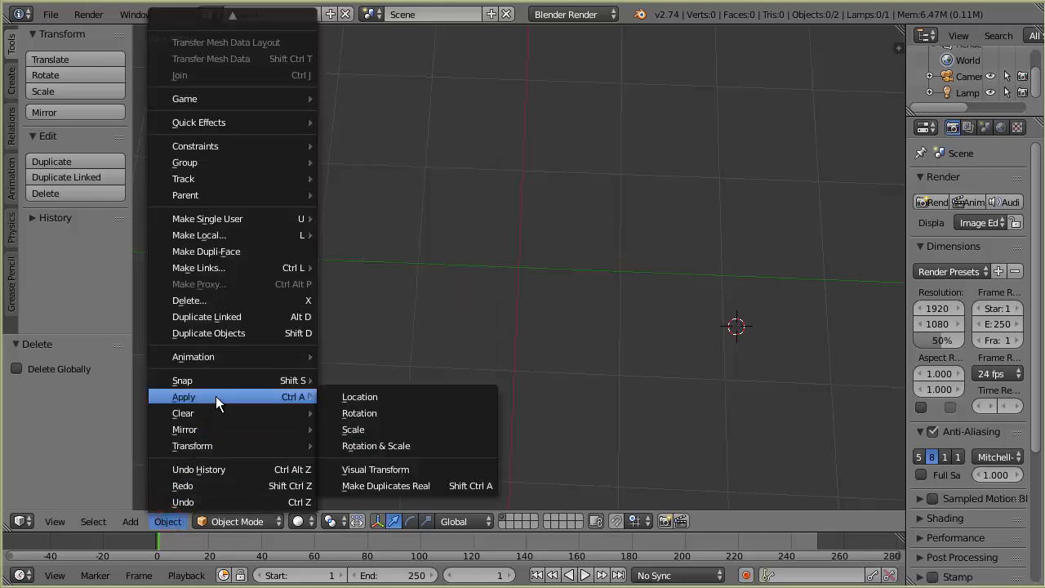
pyautogui.moveTo(217, 380)
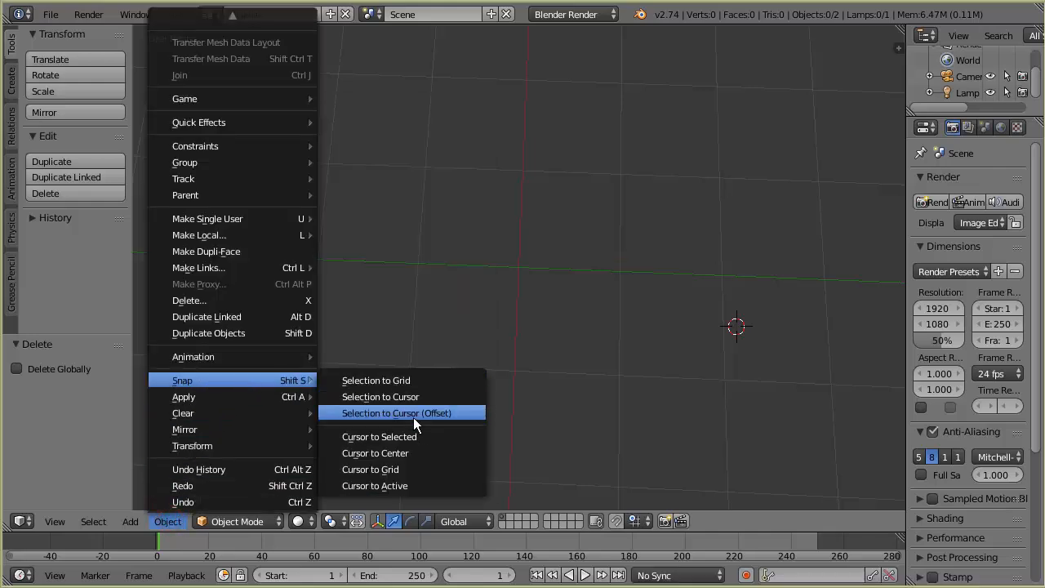
pyautogui.click(402, 453)
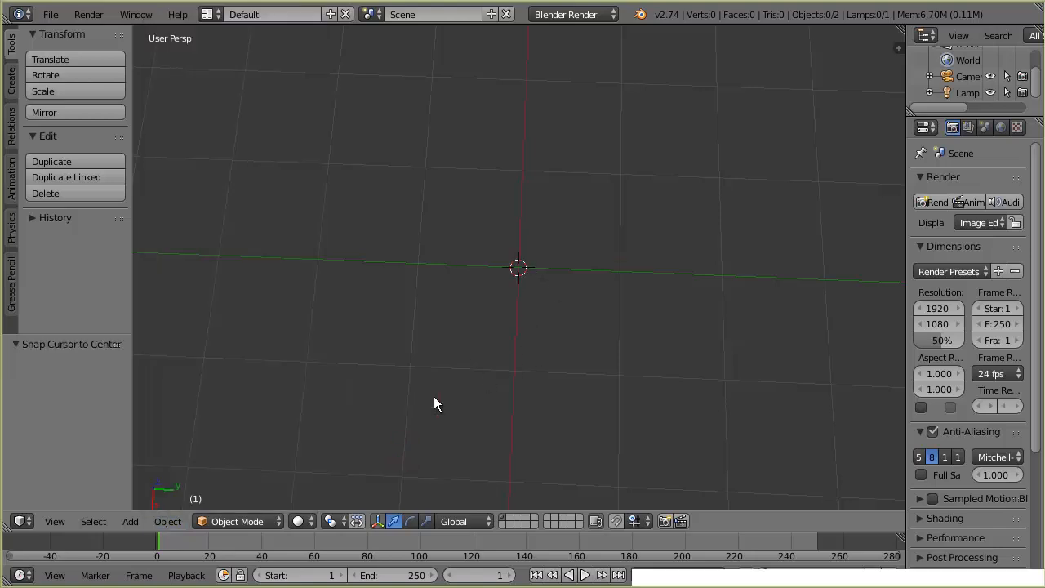
# Step: Add a mesh plane at the 3D cursor in the scene centre
pyautogui.click(131, 523)
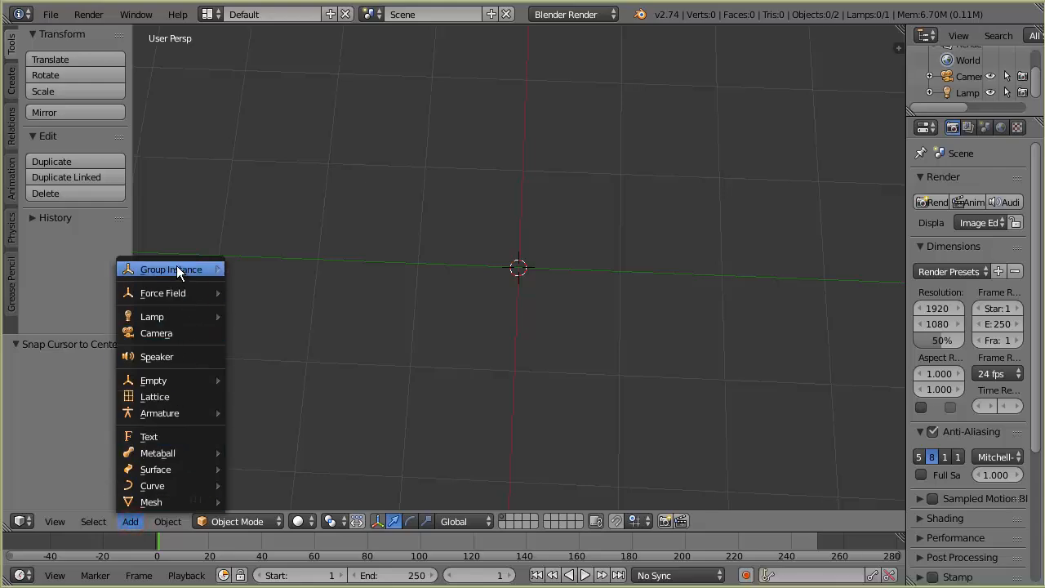
pyautogui.moveTo(166, 498)
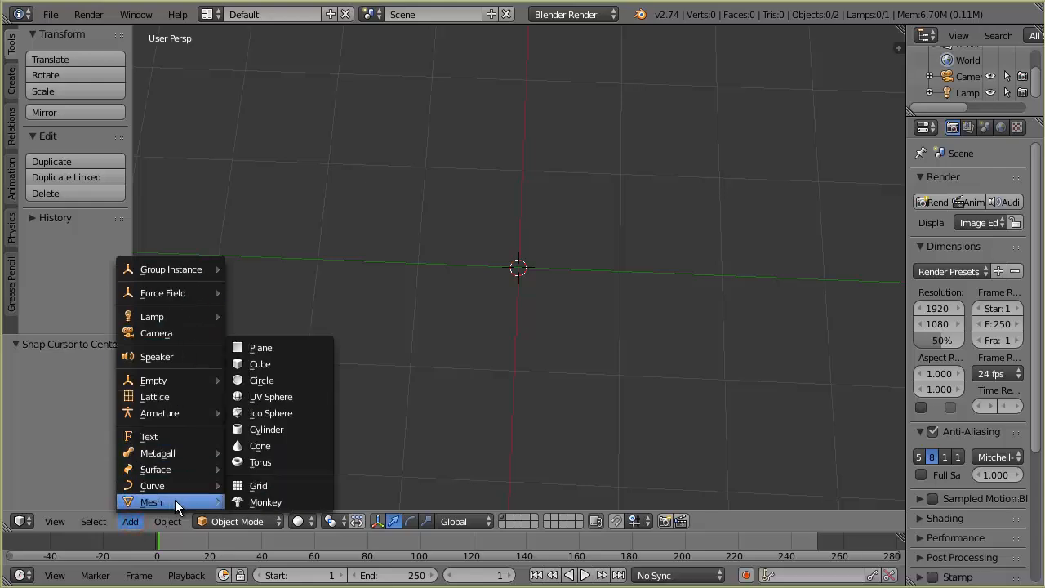
pyautogui.click(258, 348)
# Step: In Edit Mode, seen from the top, delete three of the plane's vertices, keeping only the one at positive X and negative Y
pyautogui.moveTo(662, 351); pyautogui.dragTo(604, 369, button='middle')
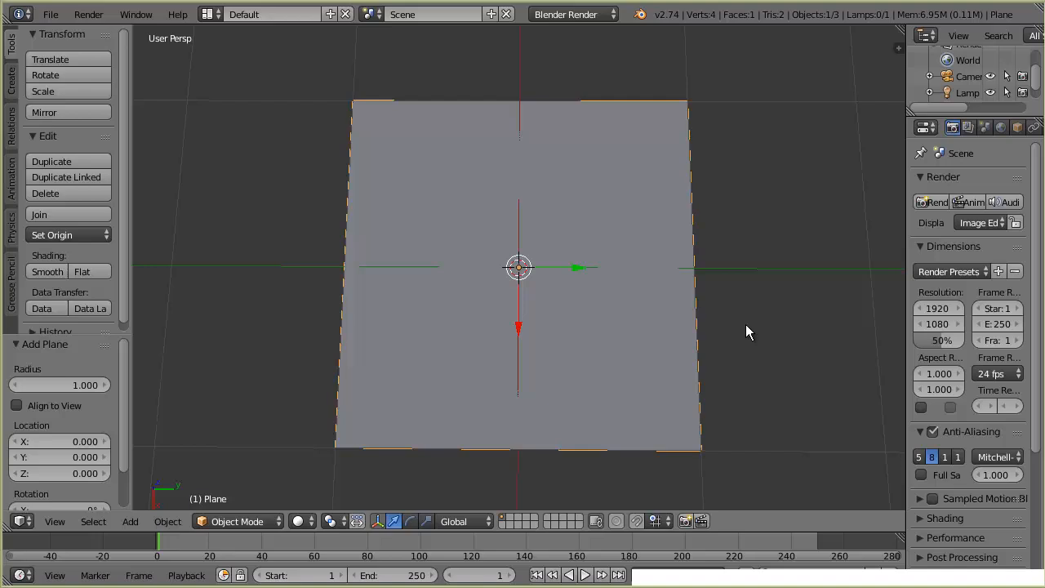
pyautogui.press('KP_7')
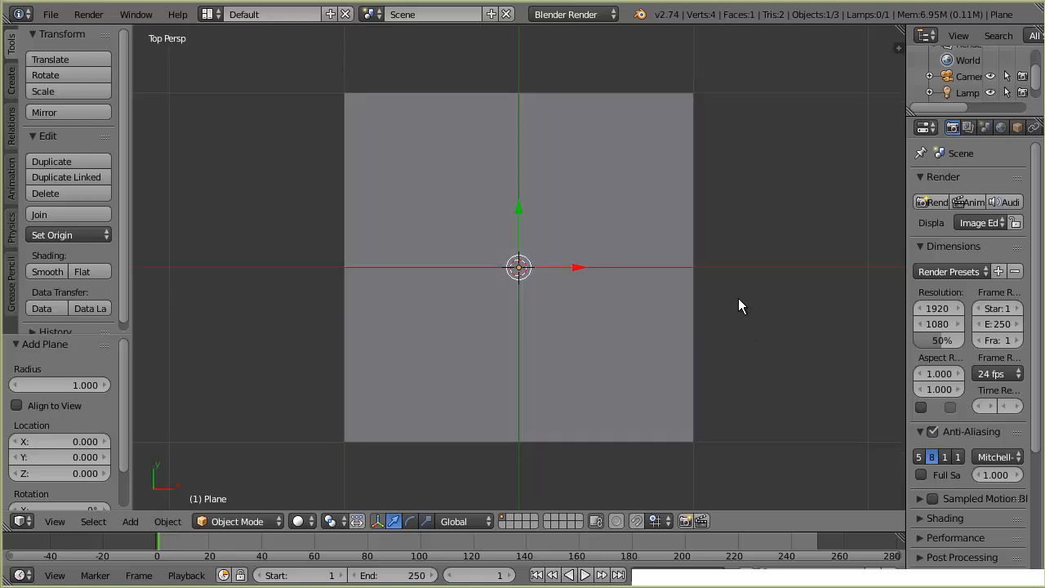
pyautogui.press('Tab')
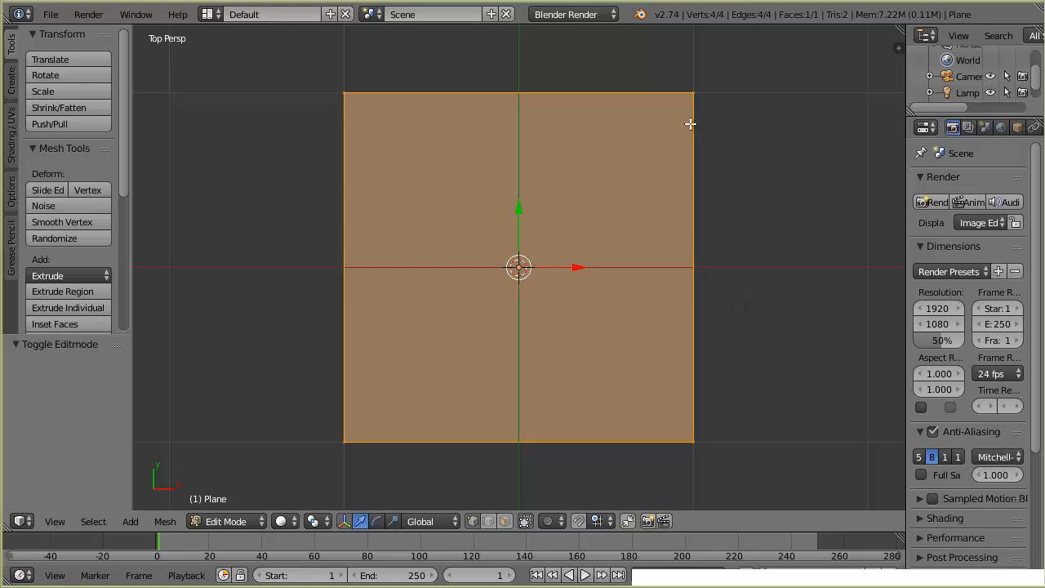
pyautogui.rightClick(340, 93)
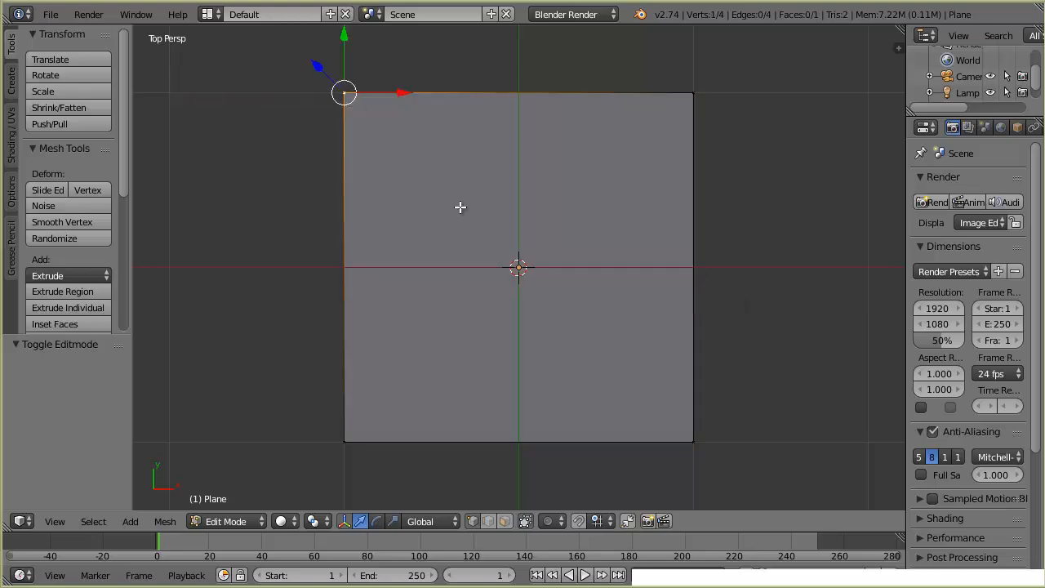
pyautogui.keyDown('shift'); pyautogui.rightClick(343, 441); pyautogui.keyUp('shift')
pyautogui.keyDown('shift'); pyautogui.rightClick(693, 93); pyautogui.keyUp('shift')
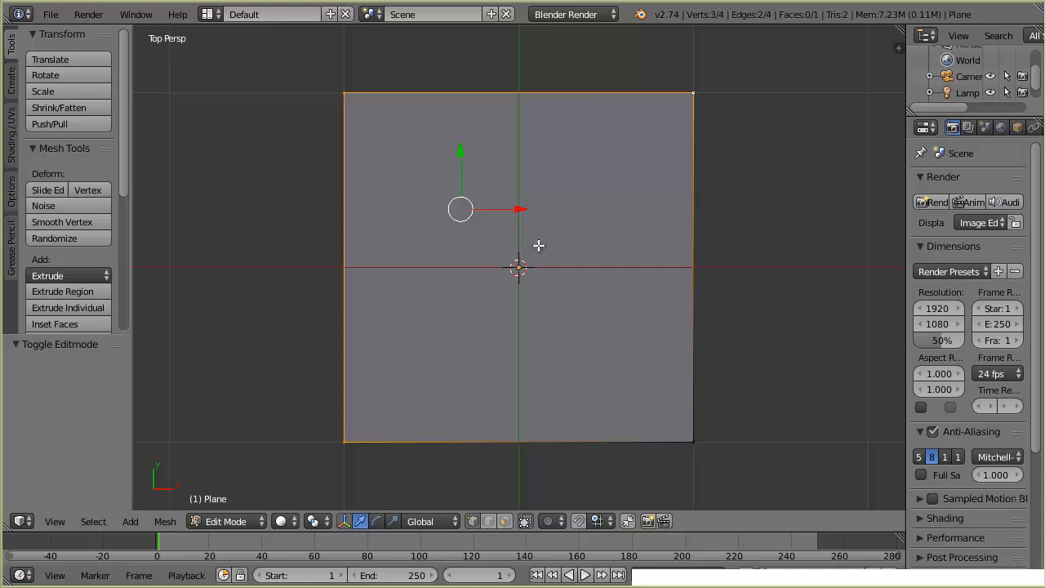
pyautogui.press('x')
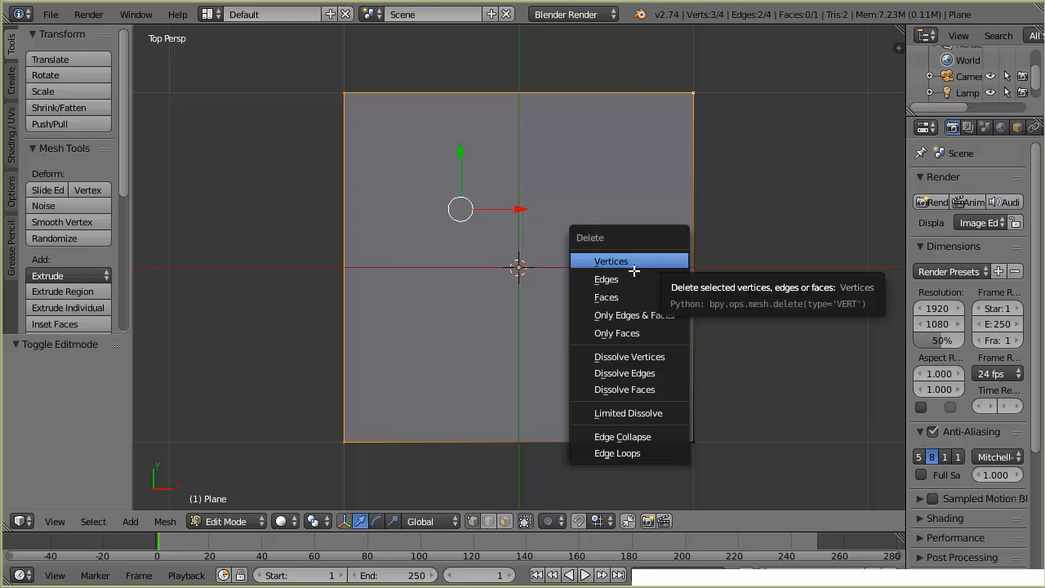
pyautogui.click(632, 262)
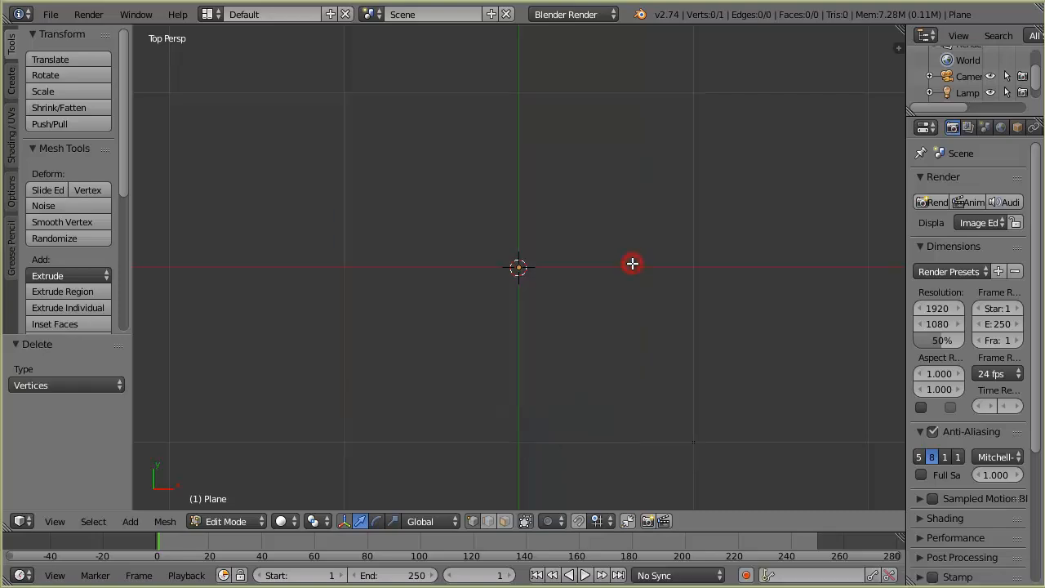
# Step: Move the remaining vertex -1 along X onto the Y axis and extrude it 1 unit along X as the profile's base
pyautogui.keyDown('ctrl'); pyautogui.click(693, 442); pyautogui.keyUp('ctrl')
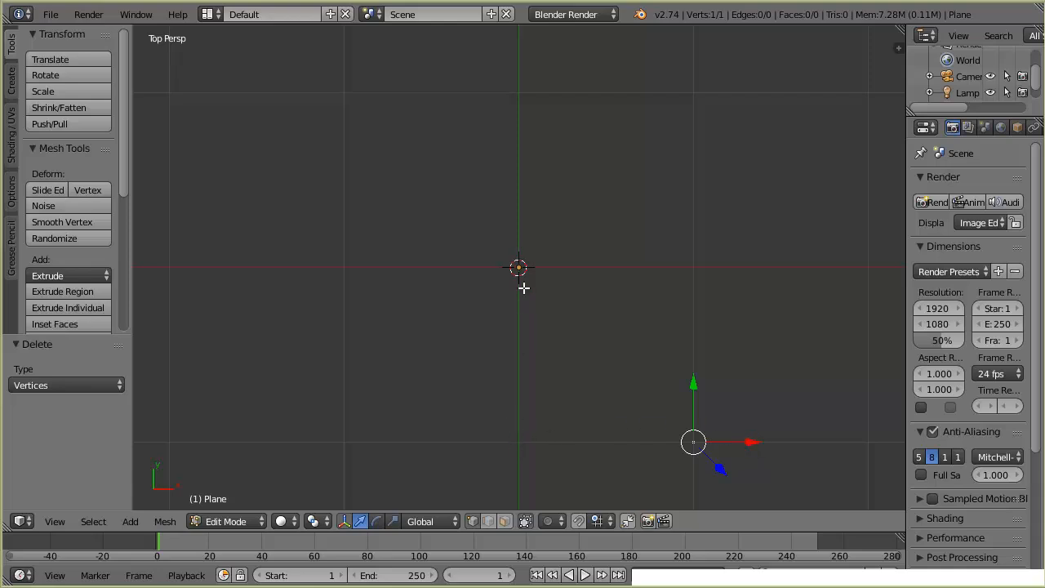
pyautogui.moveTo(750, 442); pyautogui.dragTo(571, 457)
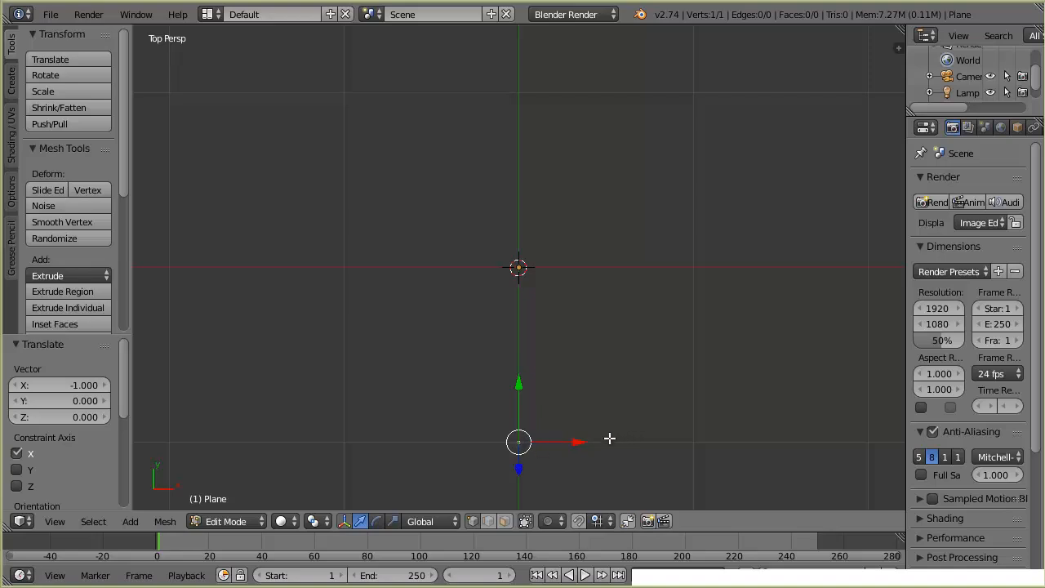
pyautogui.press('e')
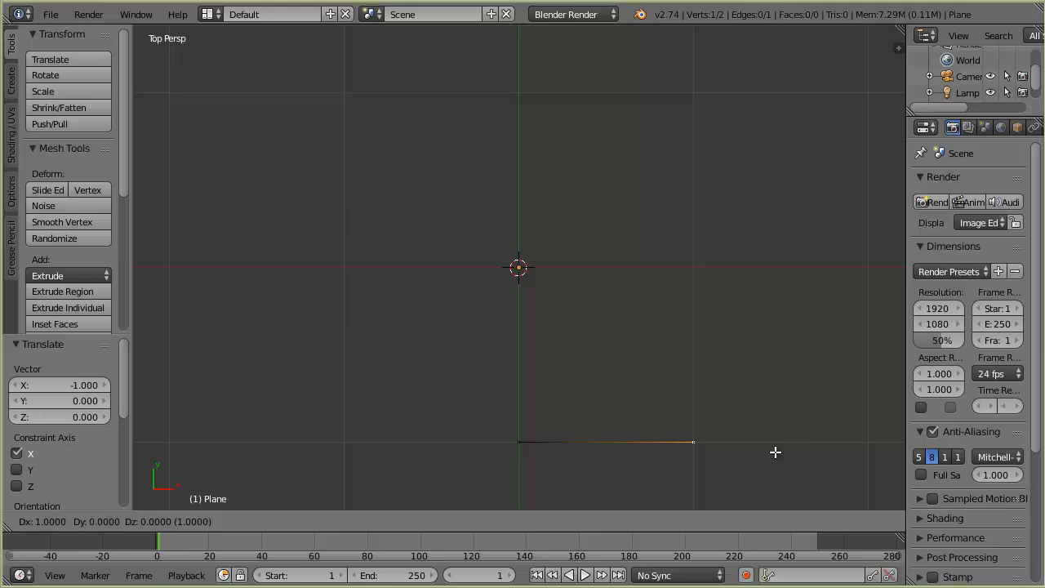
pyautogui.click(774, 452)
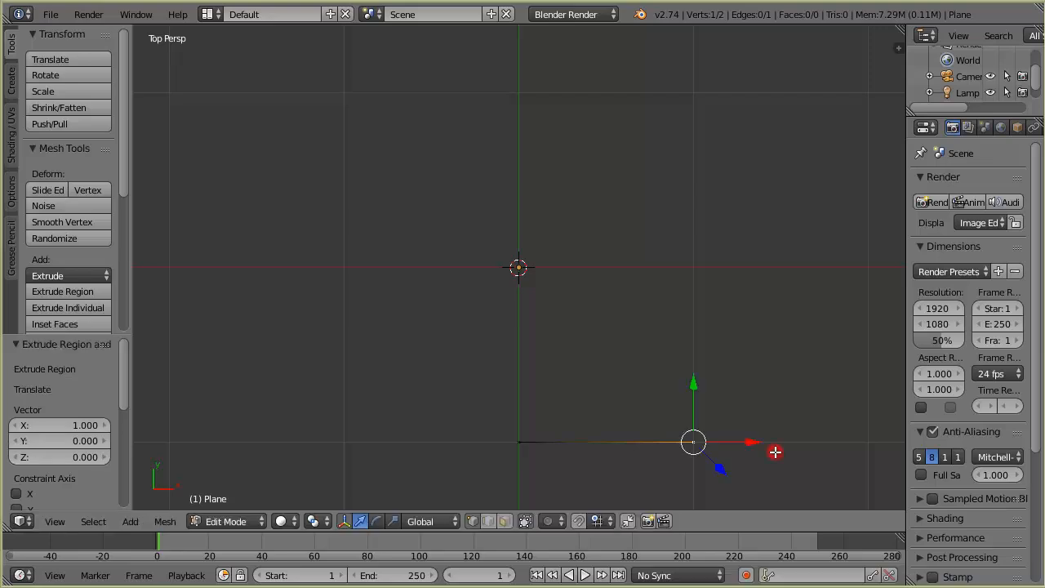
# Step: Extrude the base's outer end about 0.1 along Y, then about 0.31 inward along X to form the foot
pyautogui.press('e')
pyautogui.click(715, 401)
pyautogui.press('e')
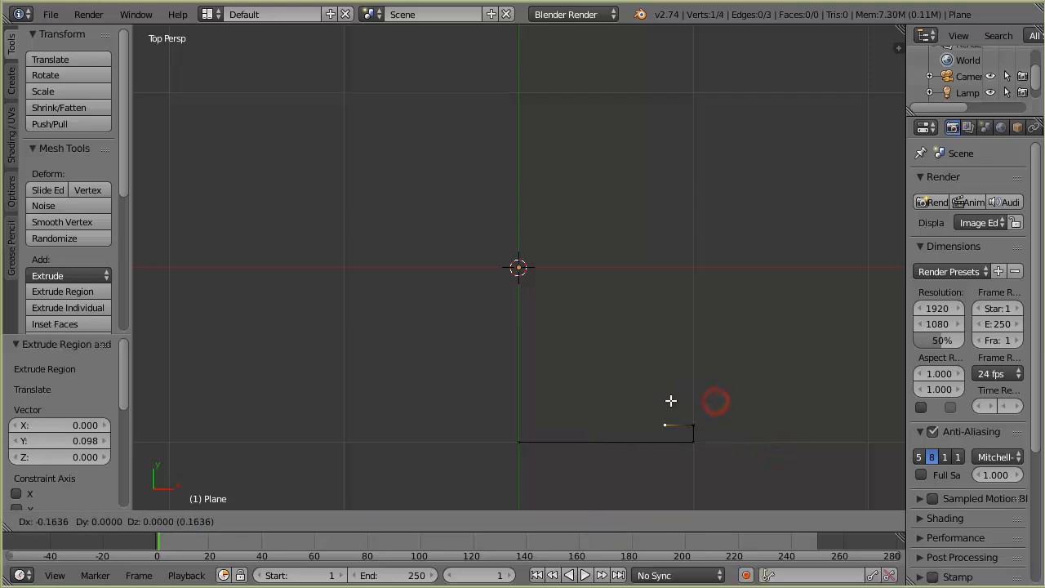
pyautogui.click(656, 400)
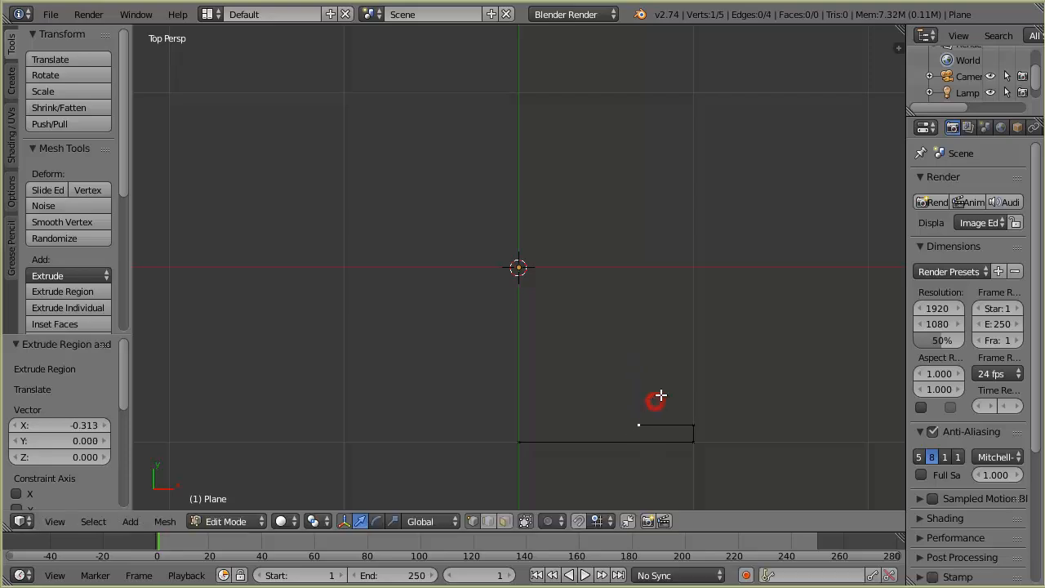
# Step: Extrude a chain of short segments from the foot upward and outward to draw the lower belly curve up to its widest part
pyautogui.press('e')
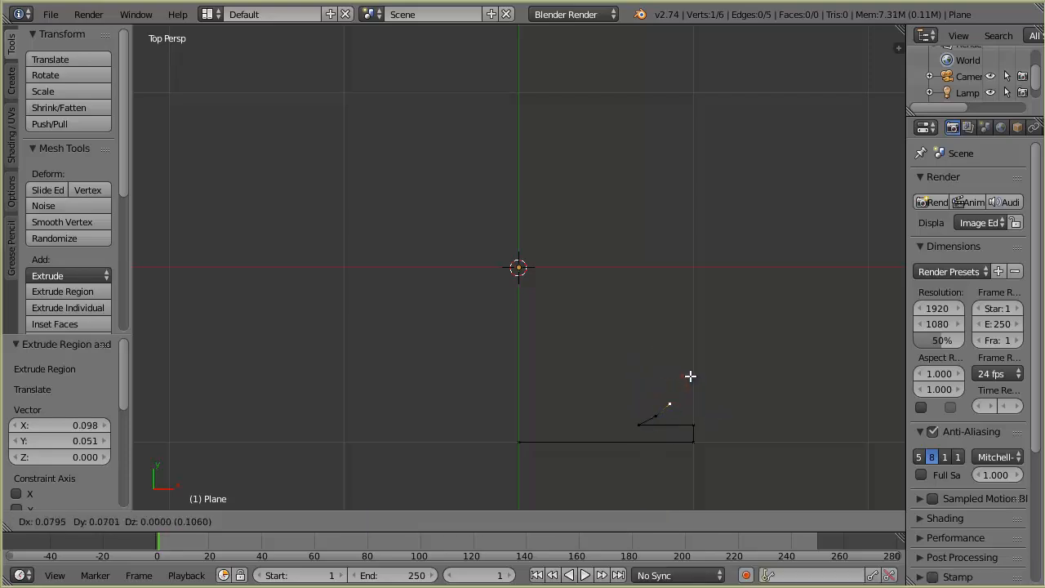
pyautogui.click(692, 374)
pyautogui.press('e')
pyautogui.click(703, 357)
pyautogui.press('e')
pyautogui.click(719, 325)
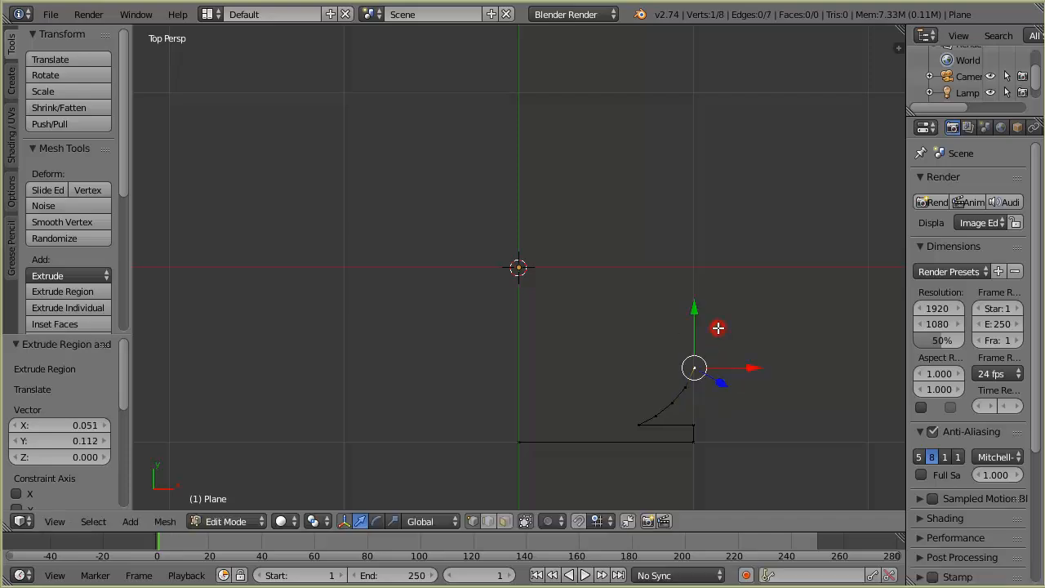
pyautogui.press('e')
pyautogui.click(722, 305)
pyautogui.press('e')
pyautogui.click(721, 277)
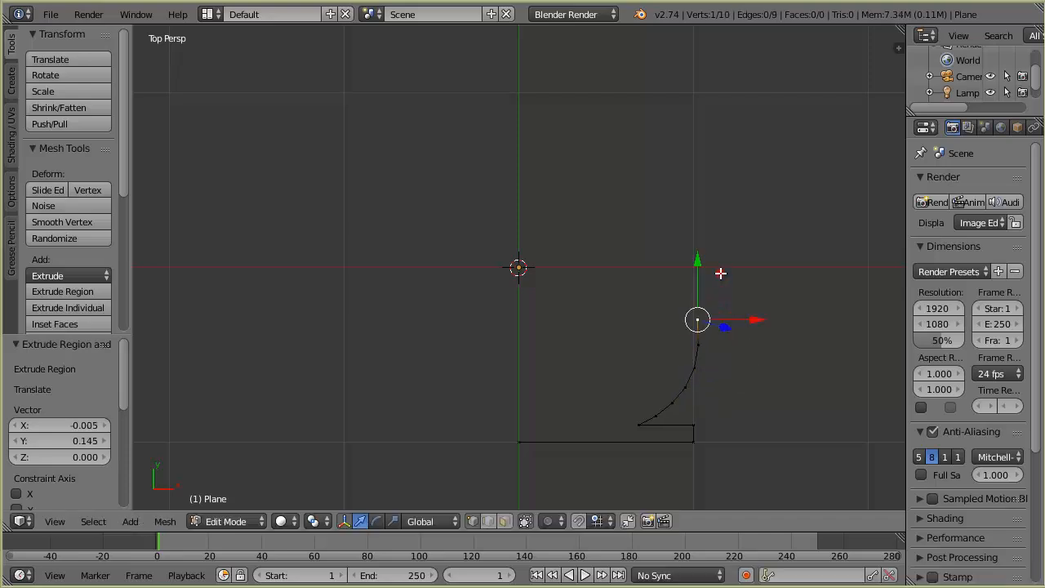
# Step: Continue extruding short segments upward and inward from the widest part to draw the shoulder of the profile
pyautogui.press('e')
pyautogui.click(710, 249)
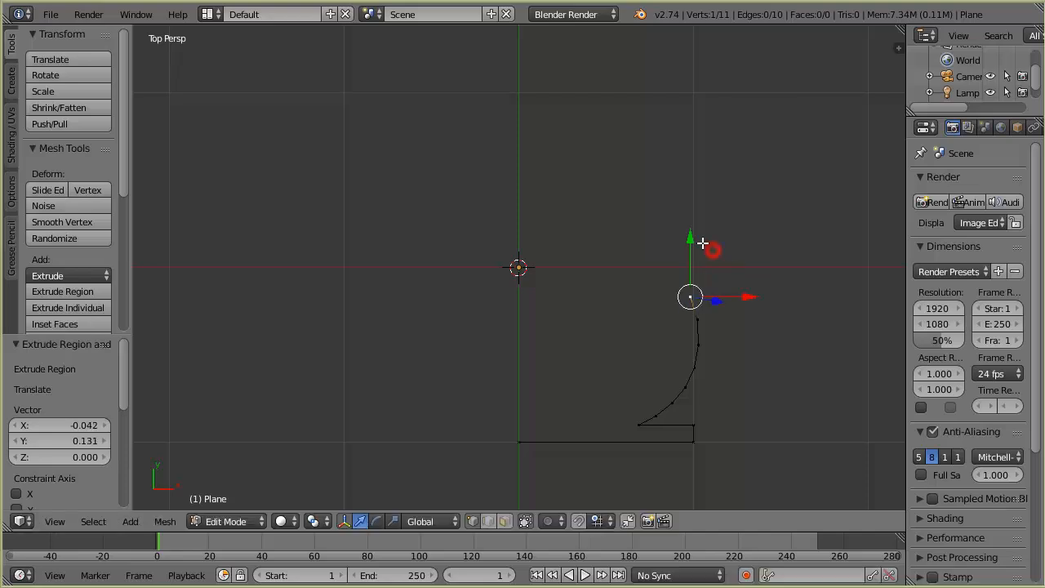
pyautogui.press('e')
pyautogui.click(687, 221)
pyautogui.press('e')
pyautogui.click(657, 197)
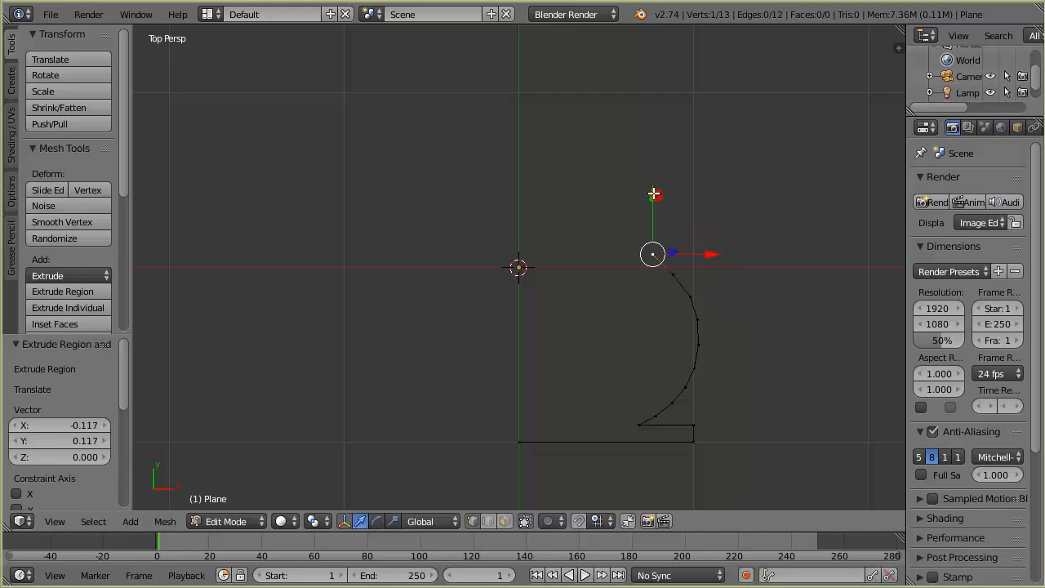
pyautogui.press('e')
pyautogui.click(630, 172)
# Step: Extrude further segments from the shoulder, steepening gradually towards vertical to form the lower neck
pyautogui.press('e')
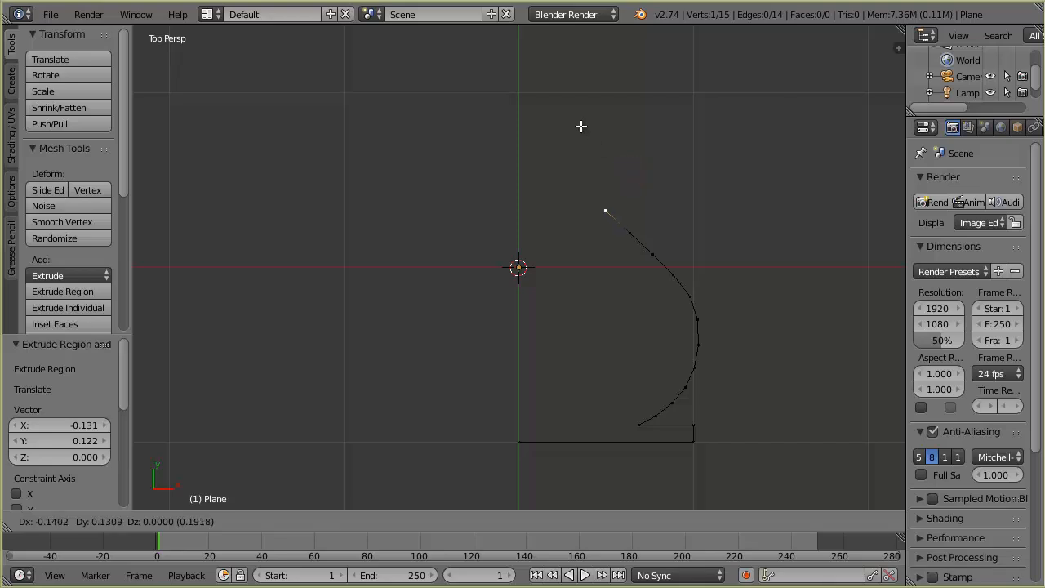
pyautogui.click(580, 125)
pyautogui.press('e')
pyautogui.click(580, 152)
pyautogui.press('e')
pyautogui.click(564, 98)
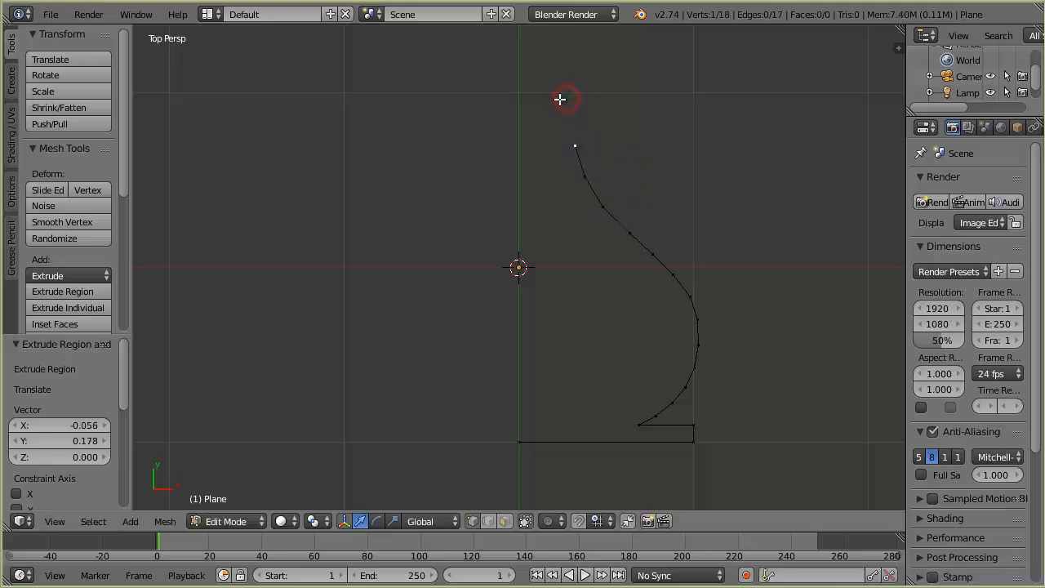
pyautogui.press('e')
pyautogui.click(558, 63)
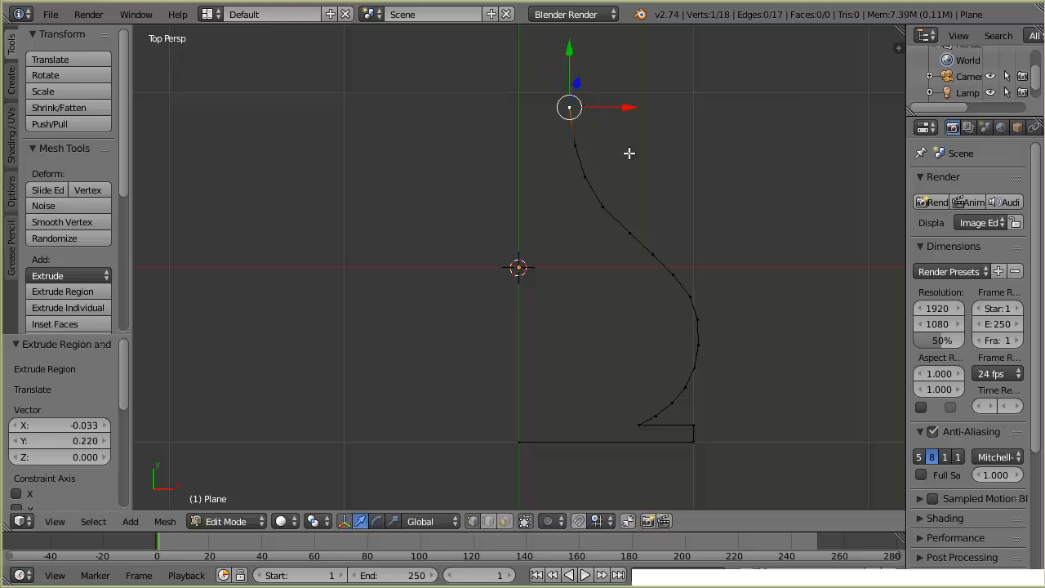
# Step: Extrude the neck almost straight up along Y with two more segments, about 0.2 and 0.18 long
pyautogui.scroll(-2, 626, 151)
pyautogui.press('e')
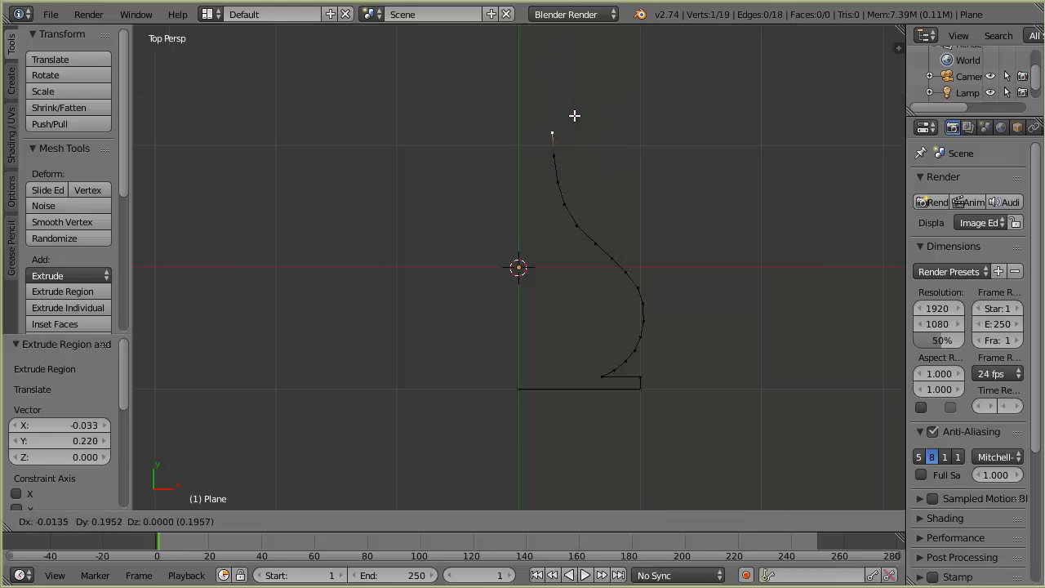
pyautogui.click(574, 115)
pyautogui.press('e')
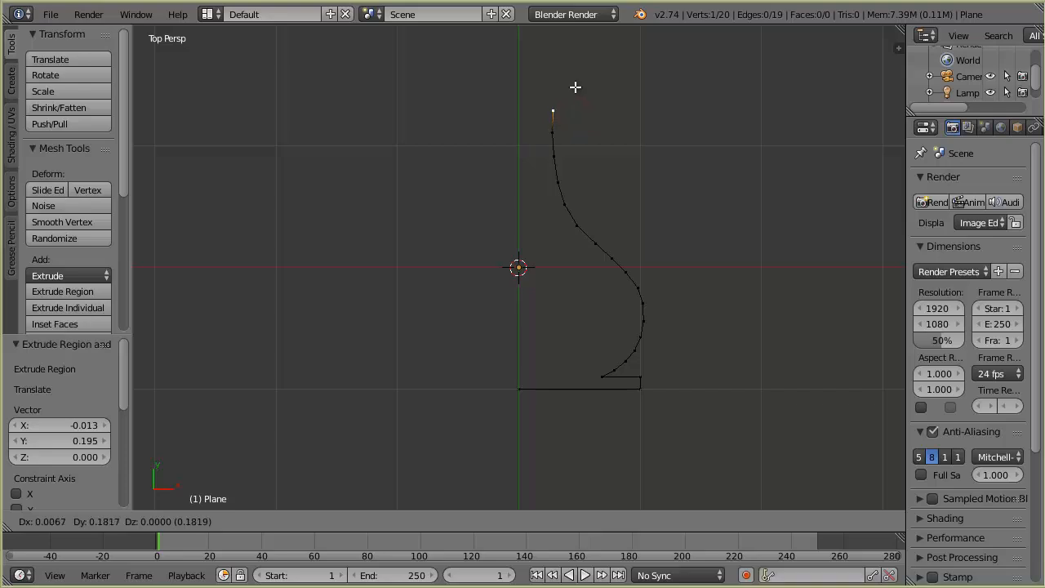
pyautogui.click(574, 86)
# Step: Extrude a thin pointed collar at the neck's upper end, going outward about 0.28 and 0.16 along X and back inward to the neck
pyautogui.press('e')
pyautogui.click(607, 85)
pyautogui.press('e')
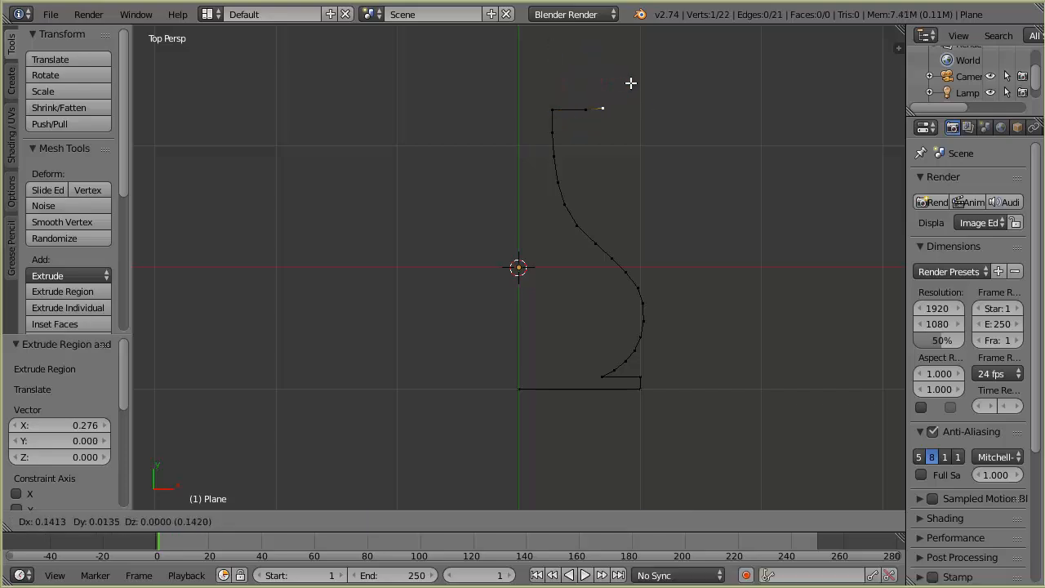
pyautogui.click(631, 82)
pyautogui.press('e')
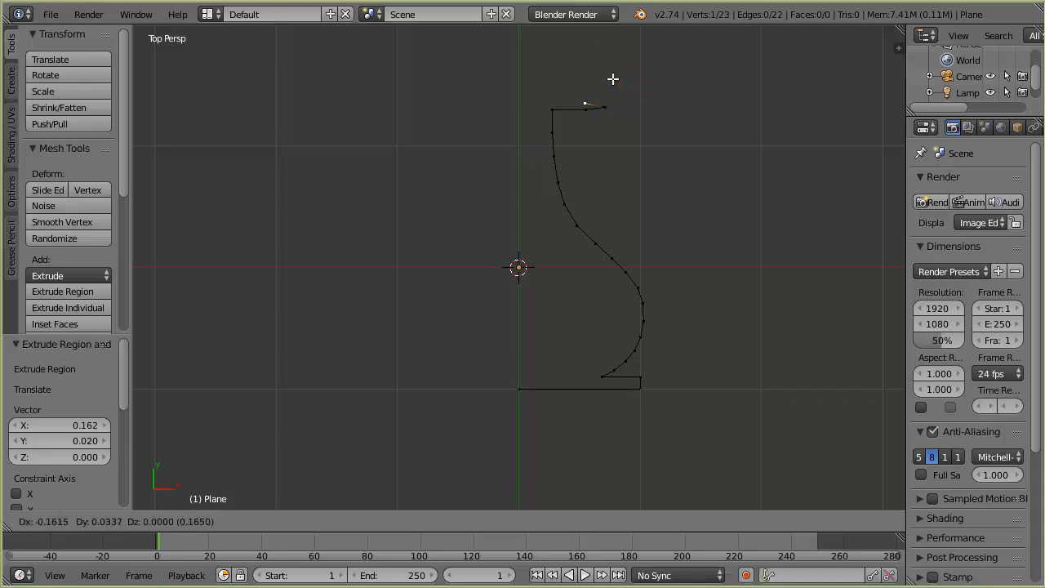
pyautogui.click(607, 80)
pyautogui.press('e')
pyautogui.click(575, 78)
# Step: Extrude four short segments upward and outward from the collar, steepening towards vertical, to draw the lower half of the rounded head
pyautogui.press('e')
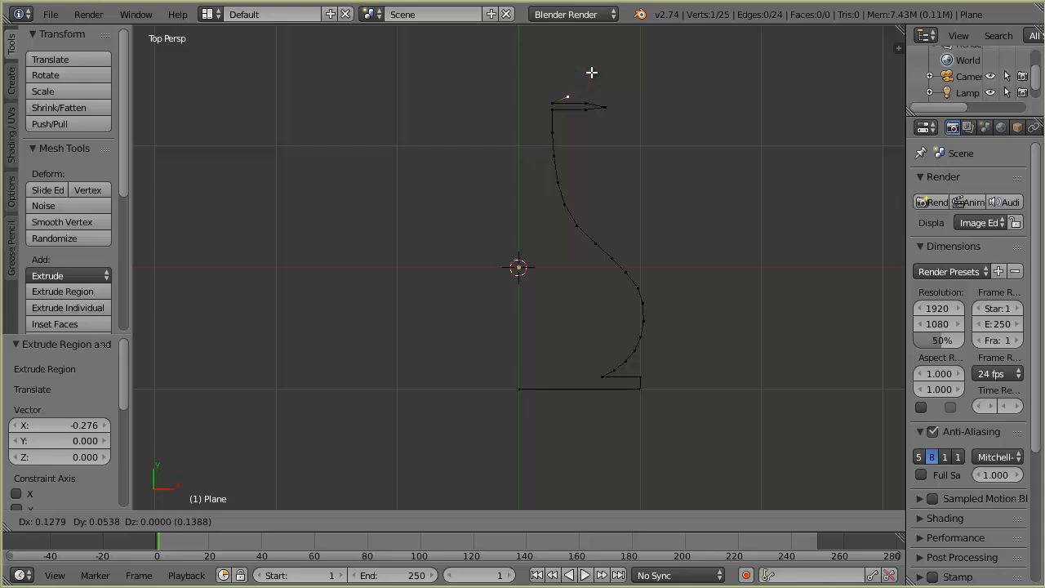
pyautogui.click(591, 67)
pyautogui.press('e')
pyautogui.click(615, 54)
pyautogui.press('e')
pyautogui.click(626, 36)
pyautogui.press('e')
pyautogui.click(638, 506)
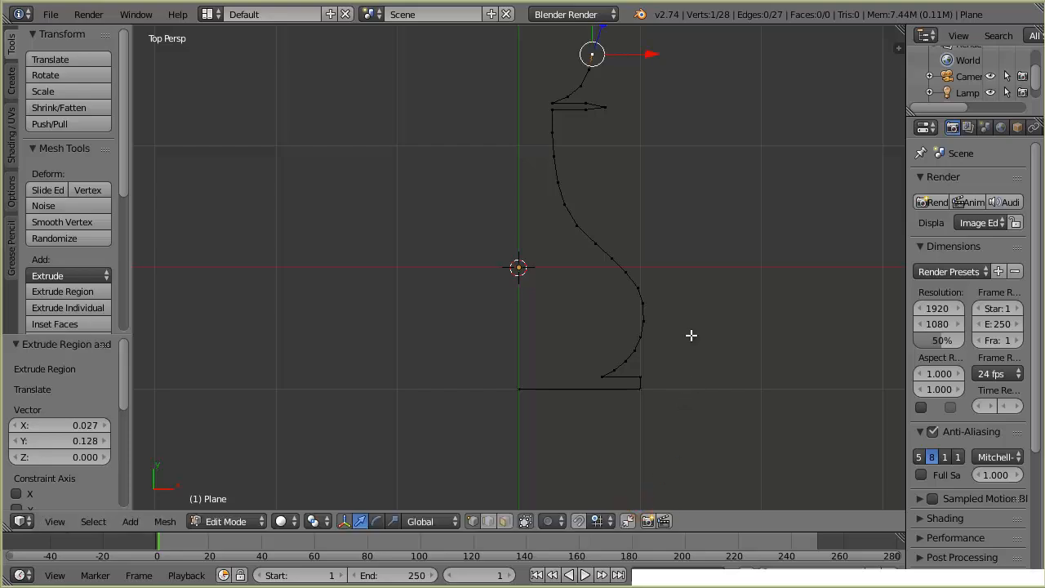
# Step: Extrude four more segments upward and inward from the head's widest part to round off its top near the Y axis
pyautogui.scroll(-2, 690, 334)
pyautogui.press('e')
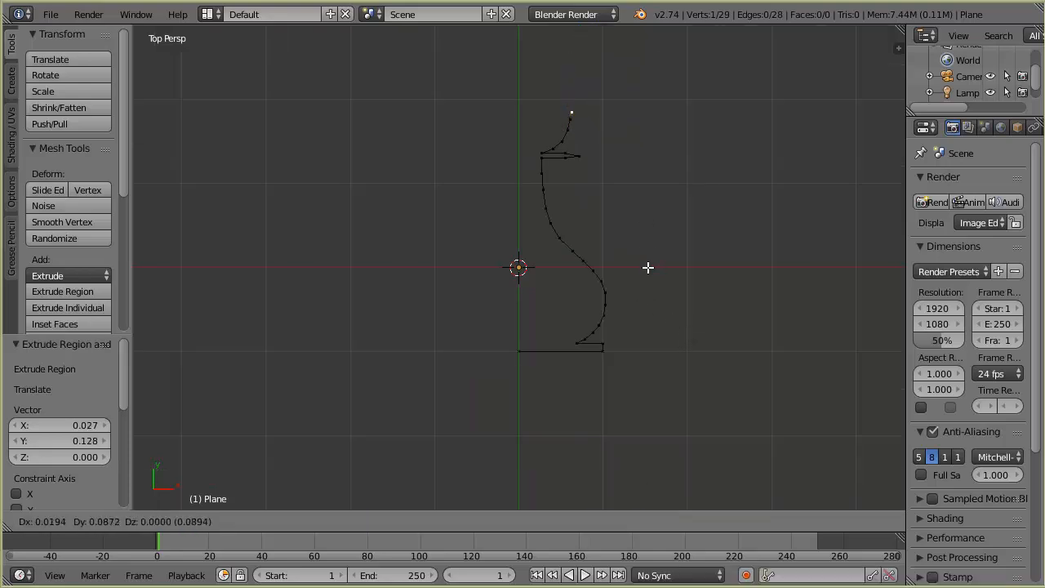
pyautogui.click(640, 254)
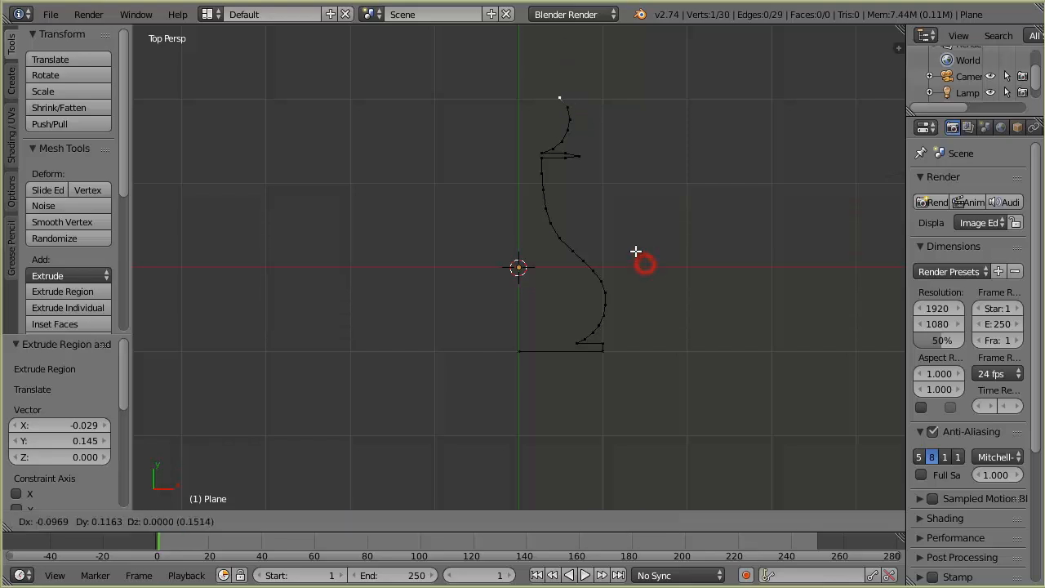
pyautogui.press('e')
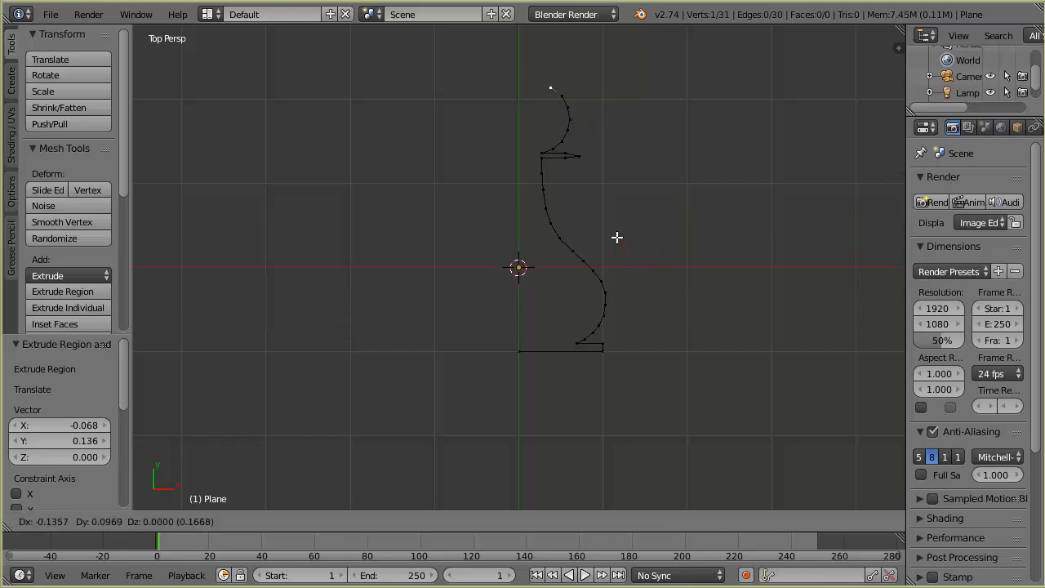
pyautogui.click(614, 236)
pyautogui.press('e')
pyautogui.click(595, 229)
pyautogui.press('e')
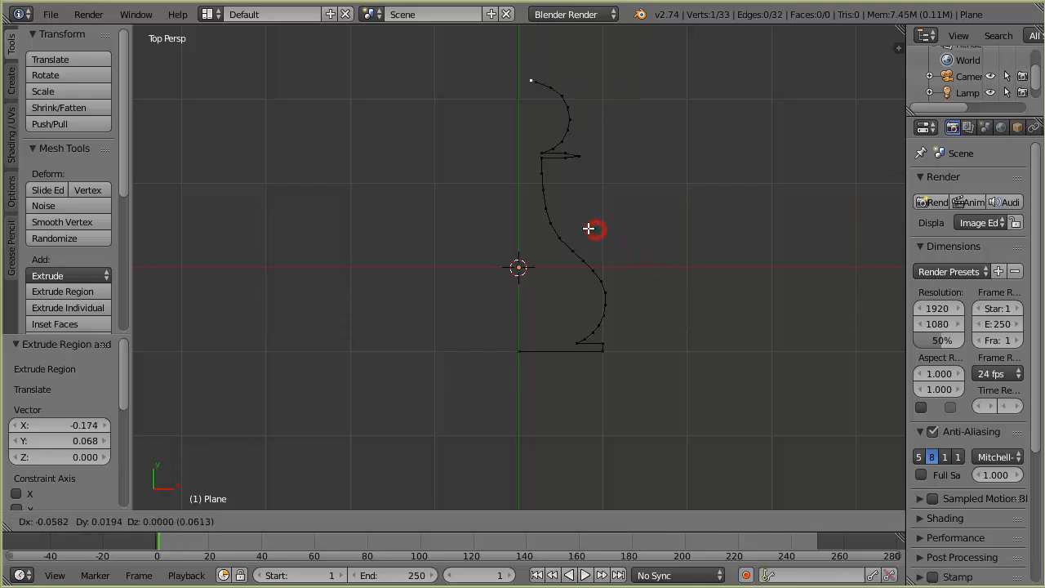
pyautogui.click(575, 230)
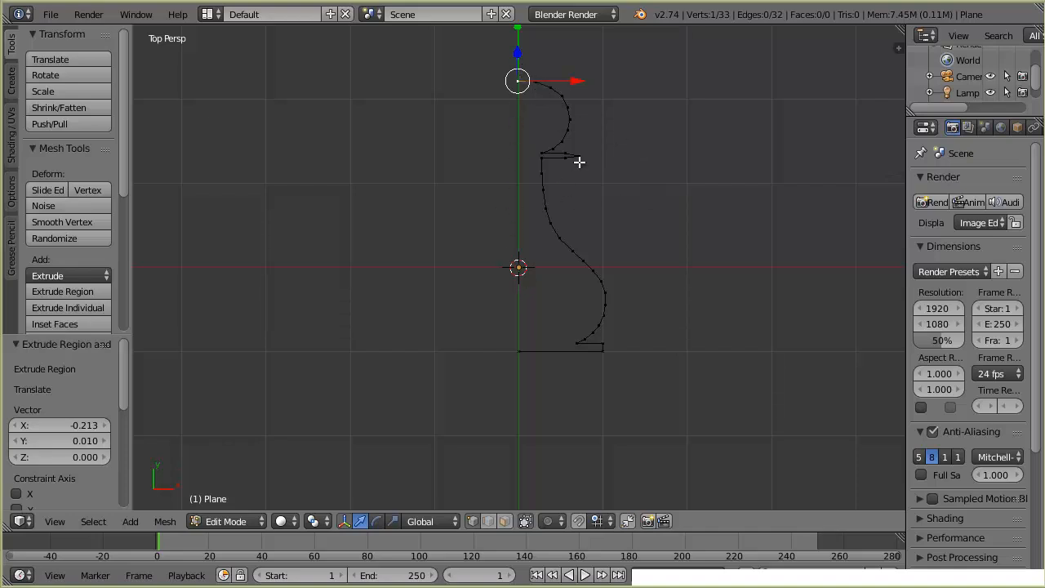
# Step: Set the X coordinate of the profile's last, topmost vertex to 0 so it lies exactly on the centre axis
pyautogui.click(900, 48)
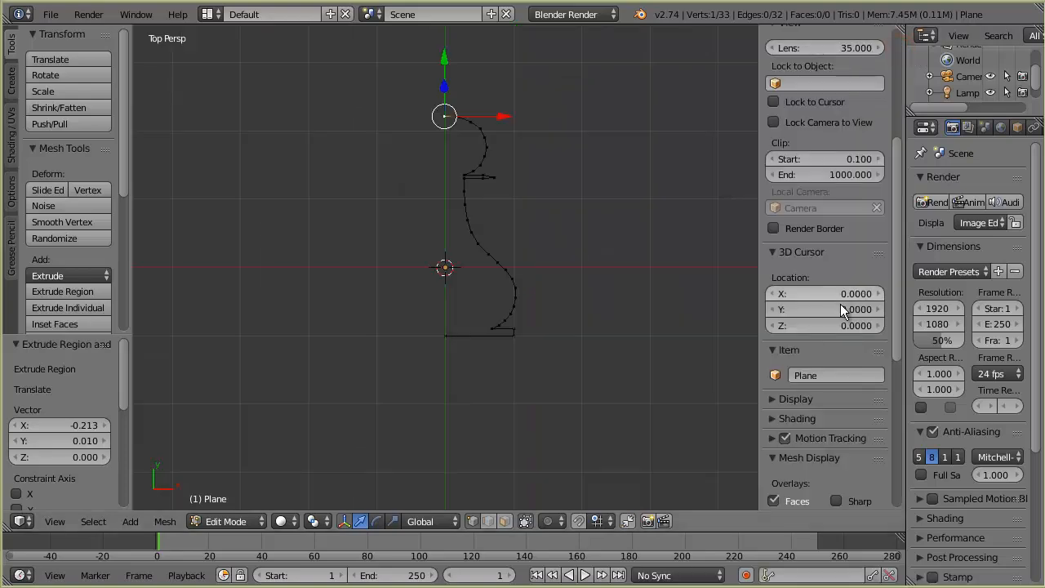
pyautogui.scroll(3, 864, 169)
pyautogui.scroll(1, 860, 165)
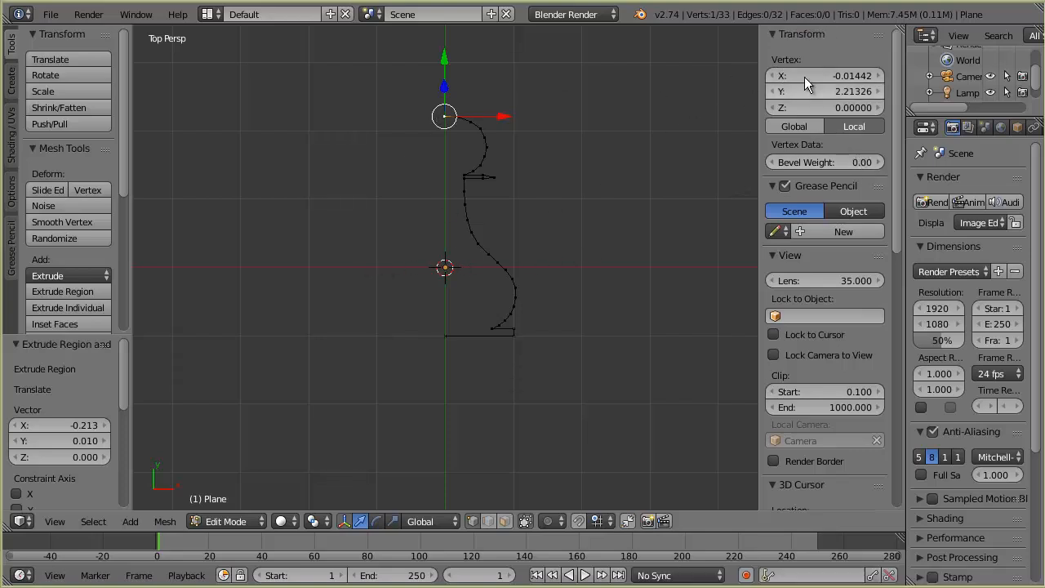
pyautogui.click(853, 75)
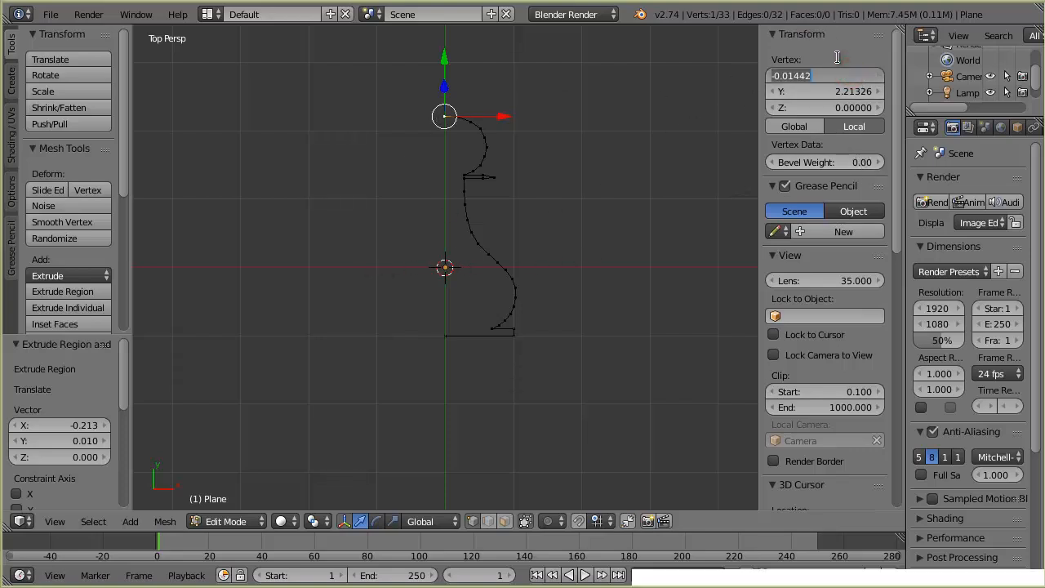
pyautogui.write('0')
pyautogui.press('Return')
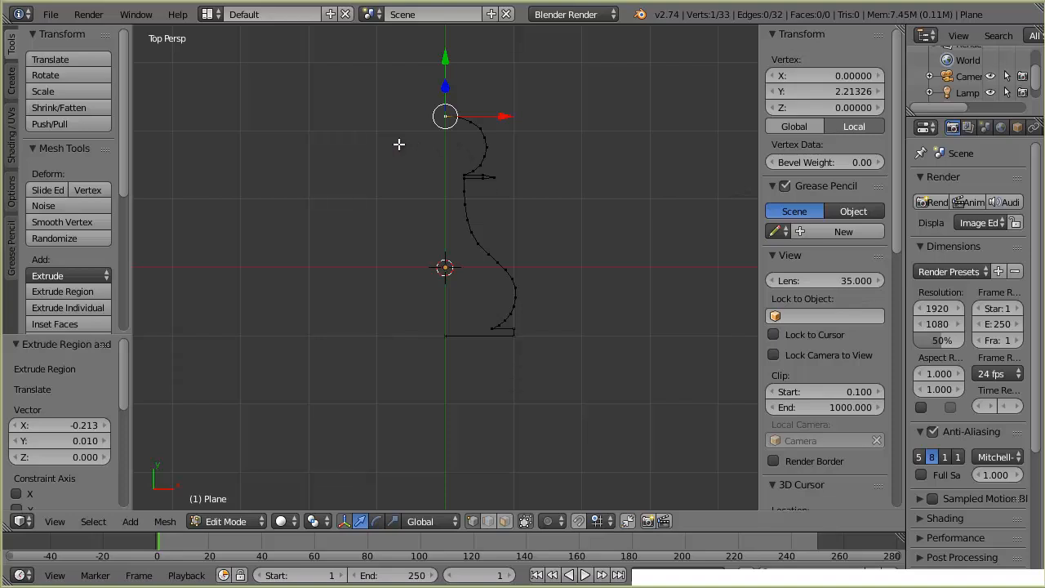
# Step: Select all vertices of the profile and apply Spin from the front view around the 3D cursor
pyautogui.moveTo(122, 184); pyautogui.dragTo(122, 284)
pyautogui.scroll(-3, 87, 246)
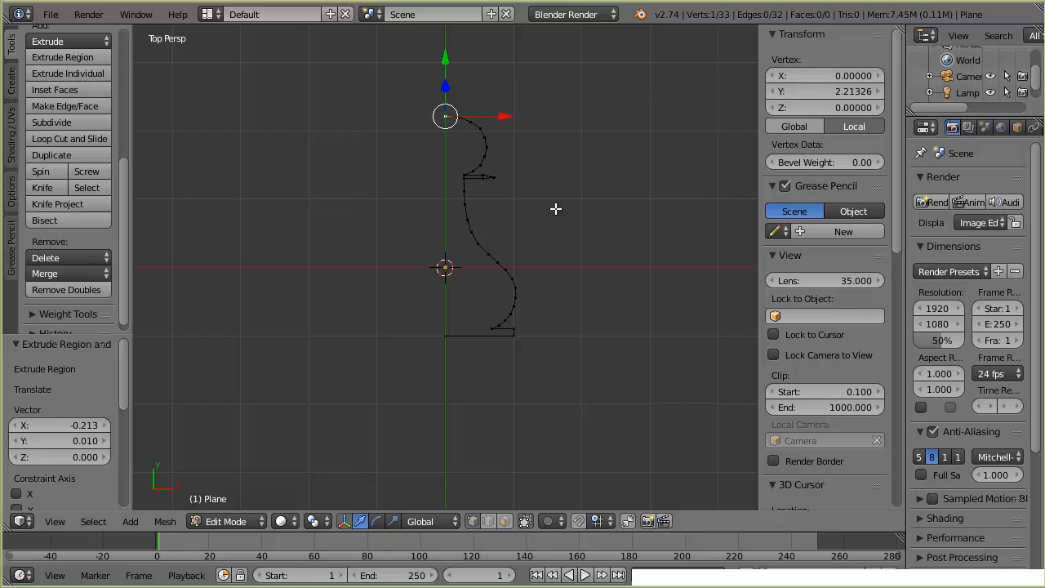
pyautogui.press('a')
pyautogui.press('a')
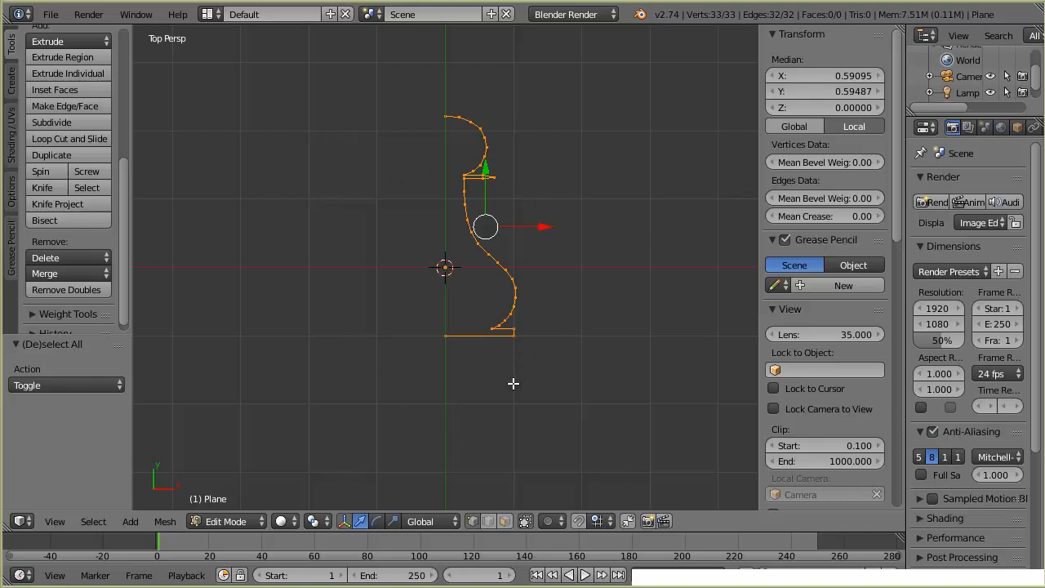
pyautogui.press('KP_1')
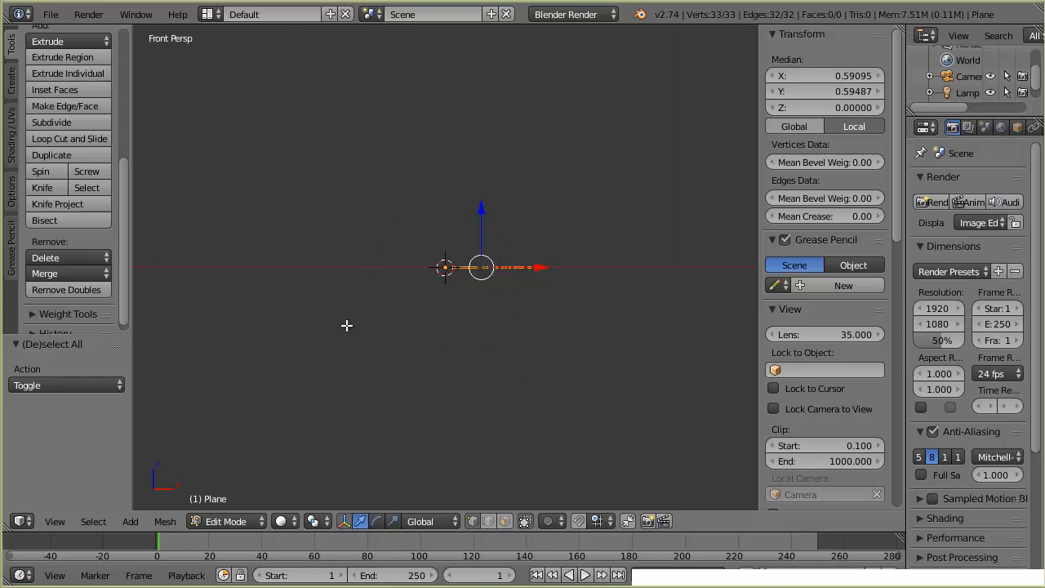
pyautogui.click(41, 172)
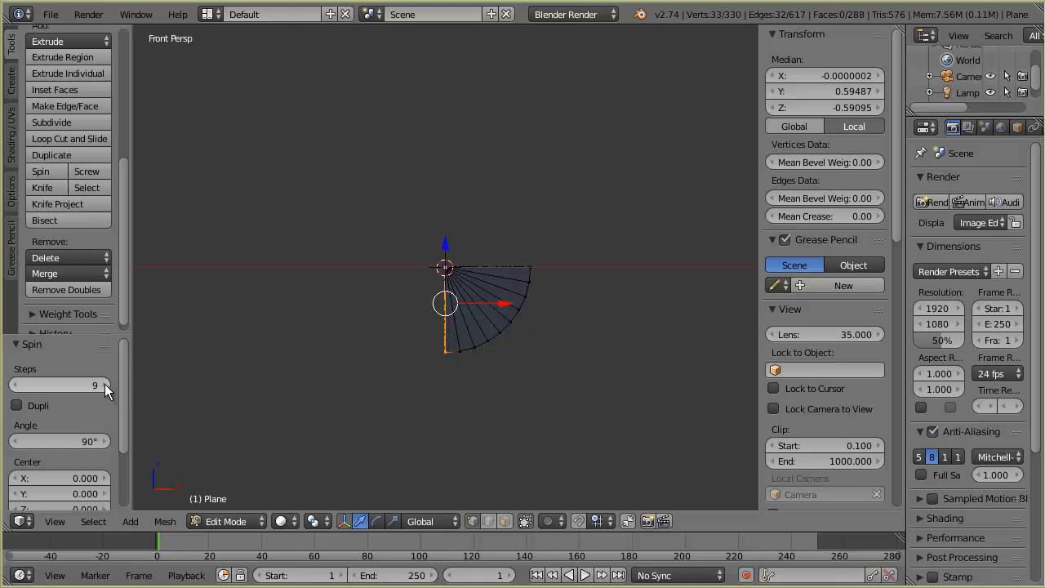
# Step: Set the spin angle to -360° to revolve the profile into a full body
pyautogui.moveTo(121, 421); pyautogui.dragTo(119, 443)
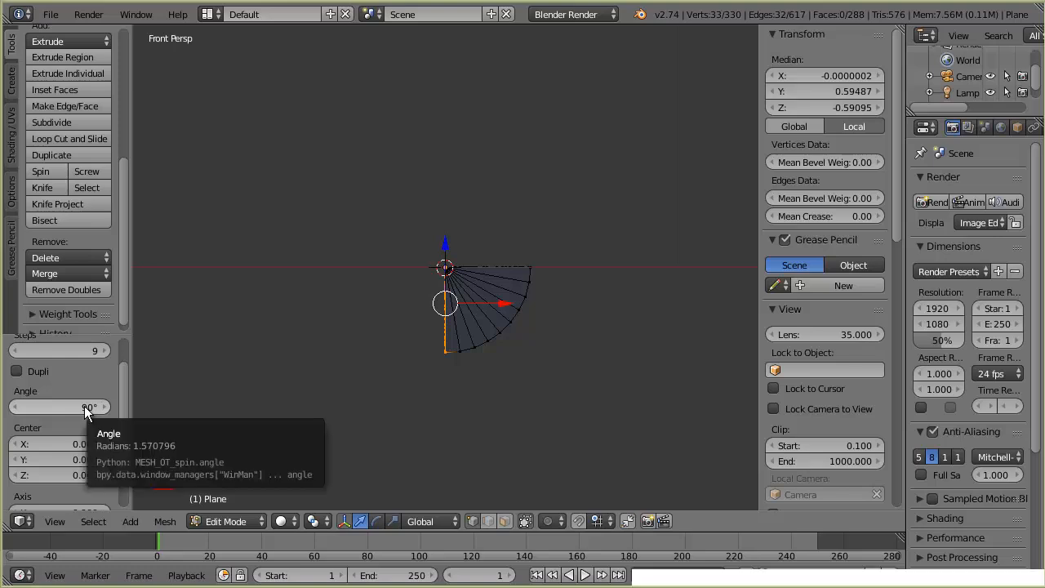
pyautogui.click(80, 406)
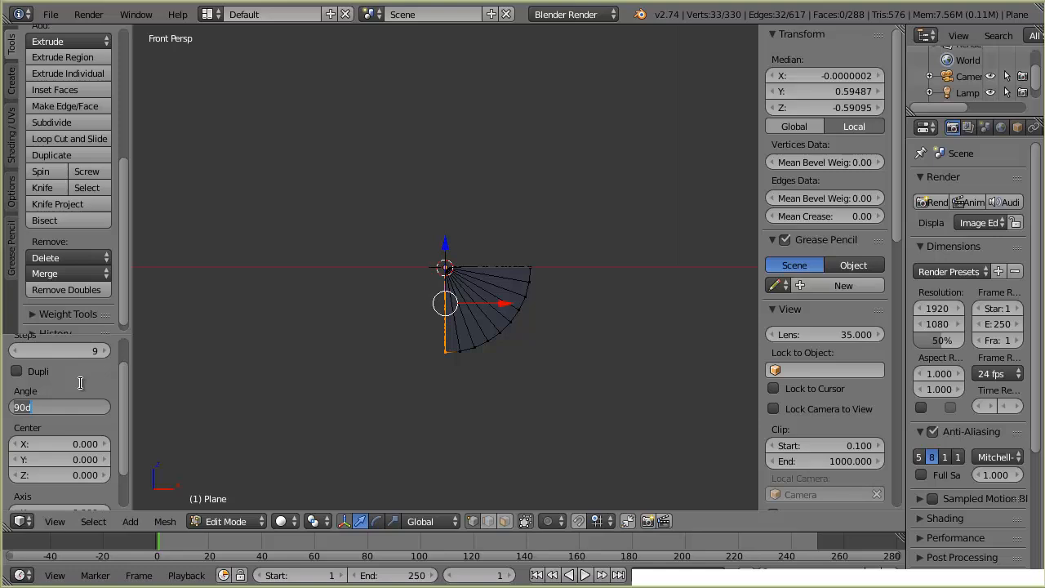
pyautogui.write('-360')
pyautogui.press('Return')
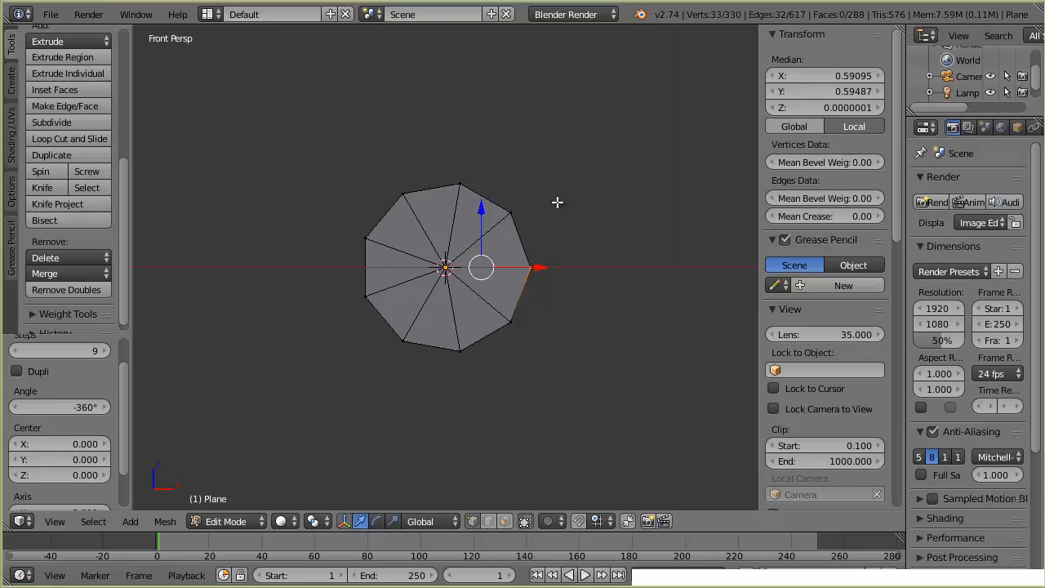
# Step: Raise the number of spin steps gradually to 22 while checking the roundness of the body from its base
pyautogui.moveTo(560, 196); pyautogui.dragTo(326, 298, button='middle')
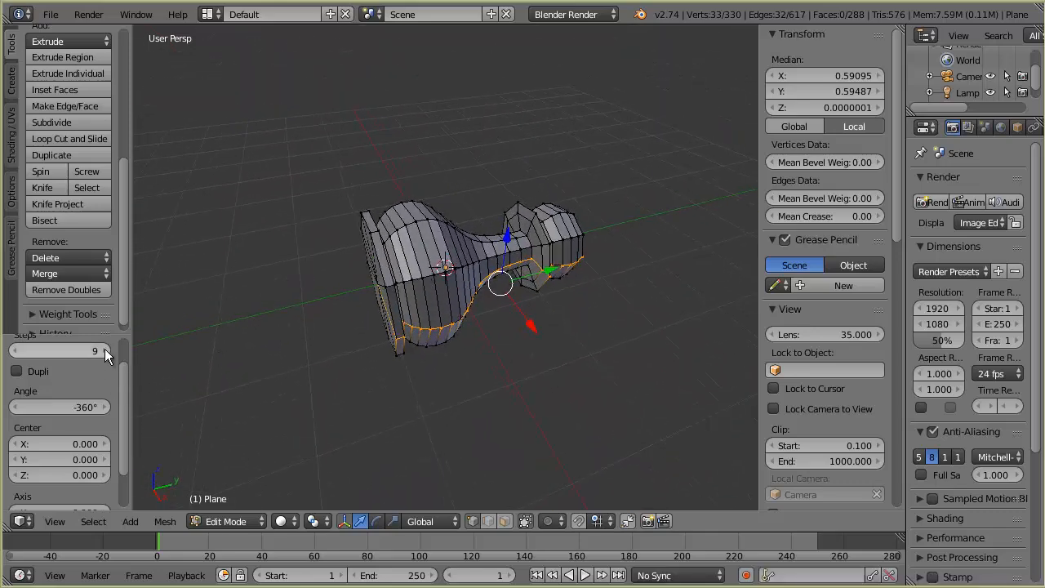
pyautogui.scroll(2, 123, 374)
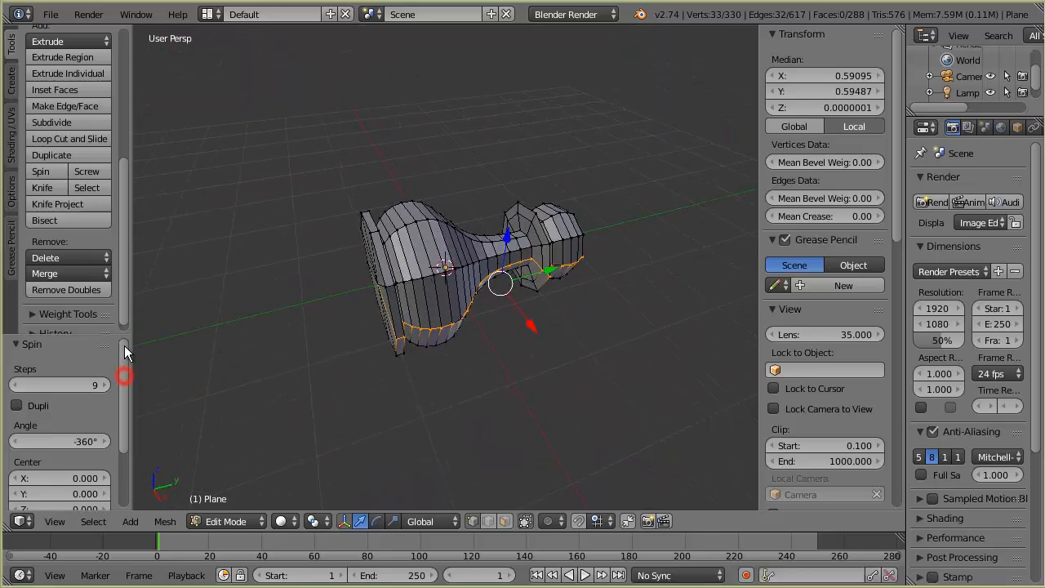
pyautogui.click(107, 385)
pyautogui.moveTo(269, 358); pyautogui.dragTo(399, 319, button='middle')
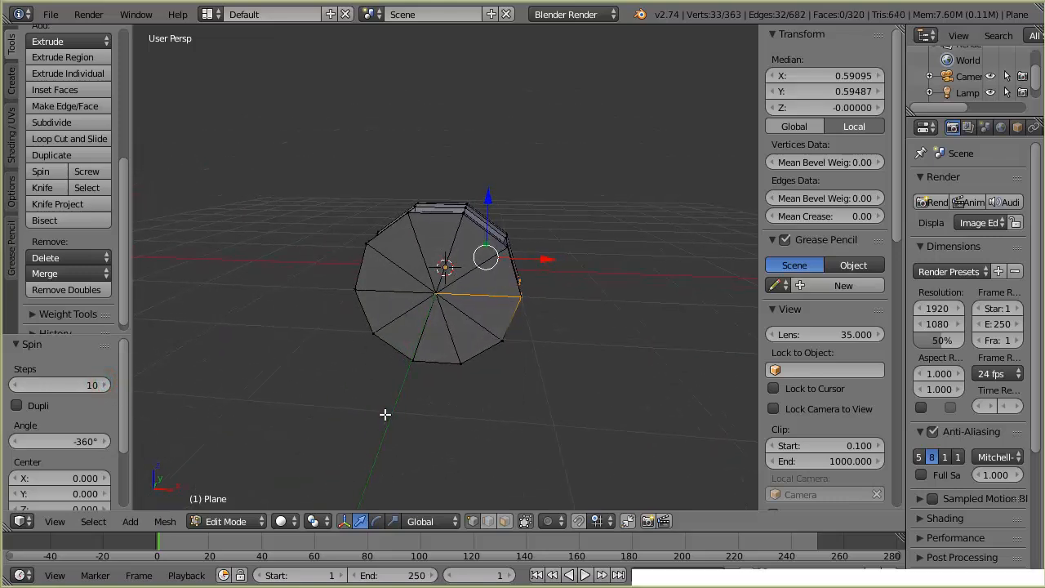
pyautogui.click(104, 384)
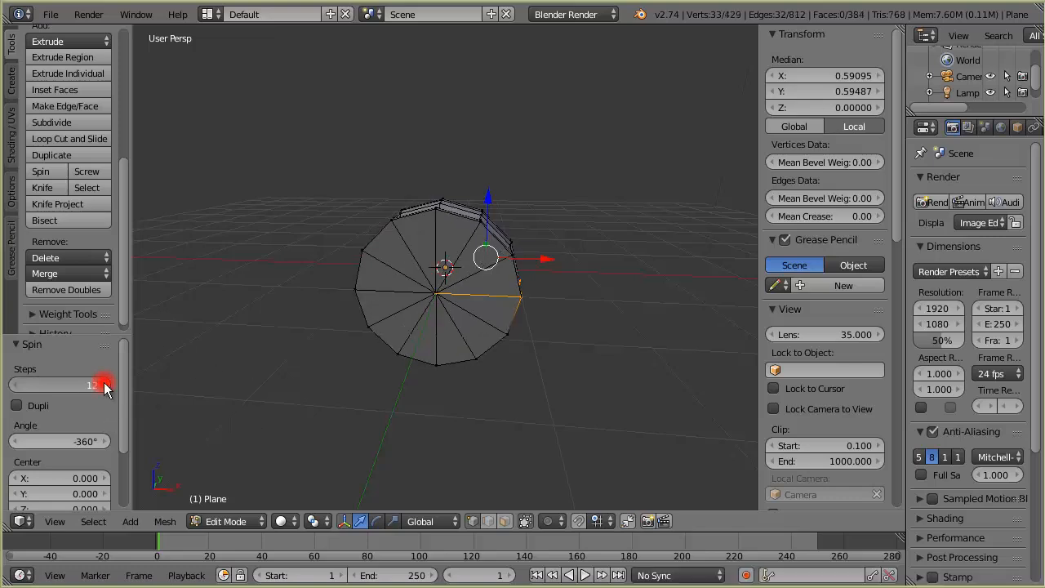
pyautogui.click(104, 385)
pyautogui.click(105, 385)
pyautogui.click(105, 384)
pyautogui.click(105, 385)
pyautogui.click(105, 384)
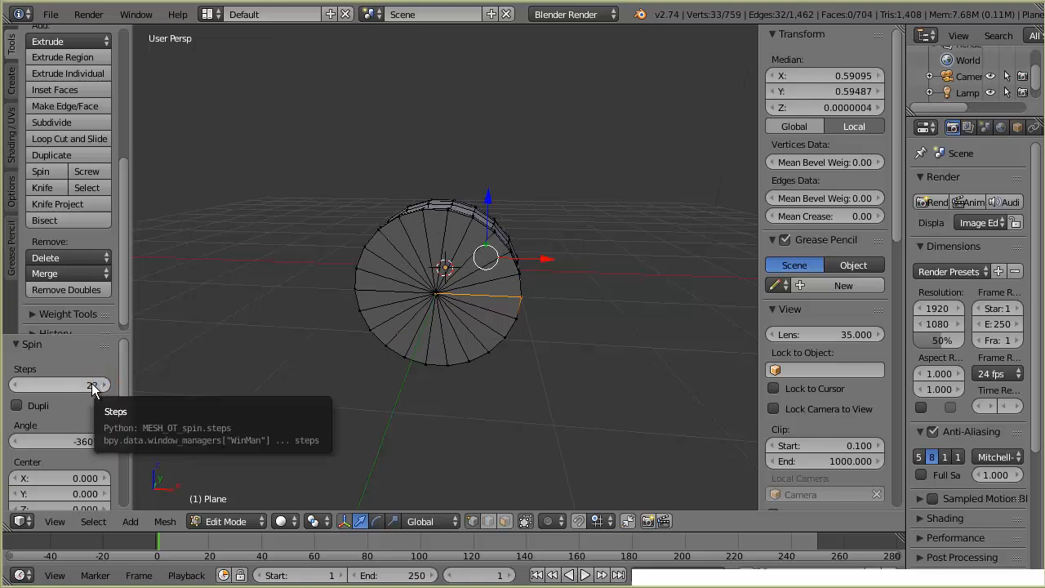
# Step: Set the number of spin steps to 10
pyautogui.click(94, 385)
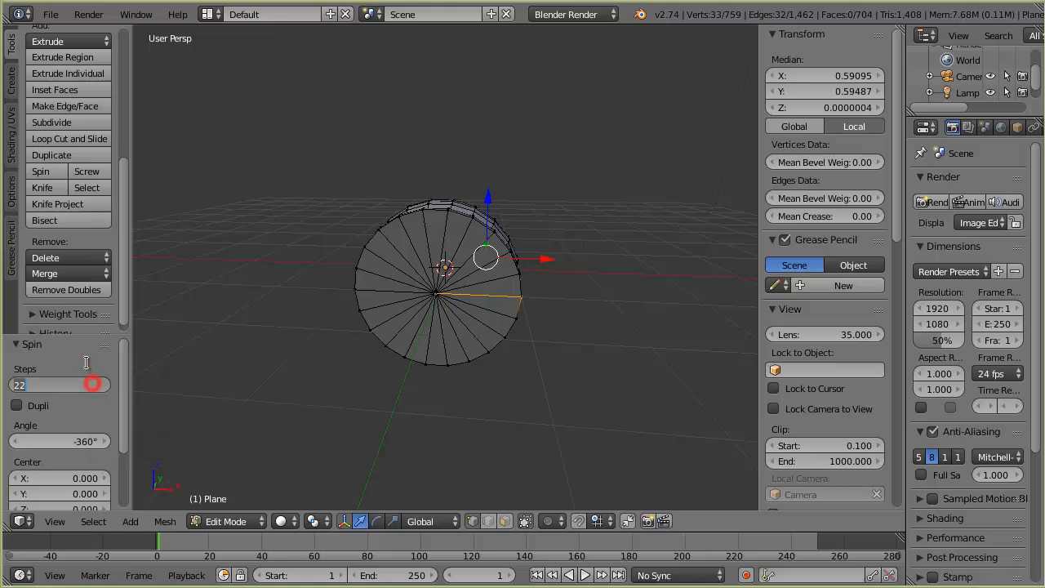
pyautogui.write('10')
pyautogui.press('Return')
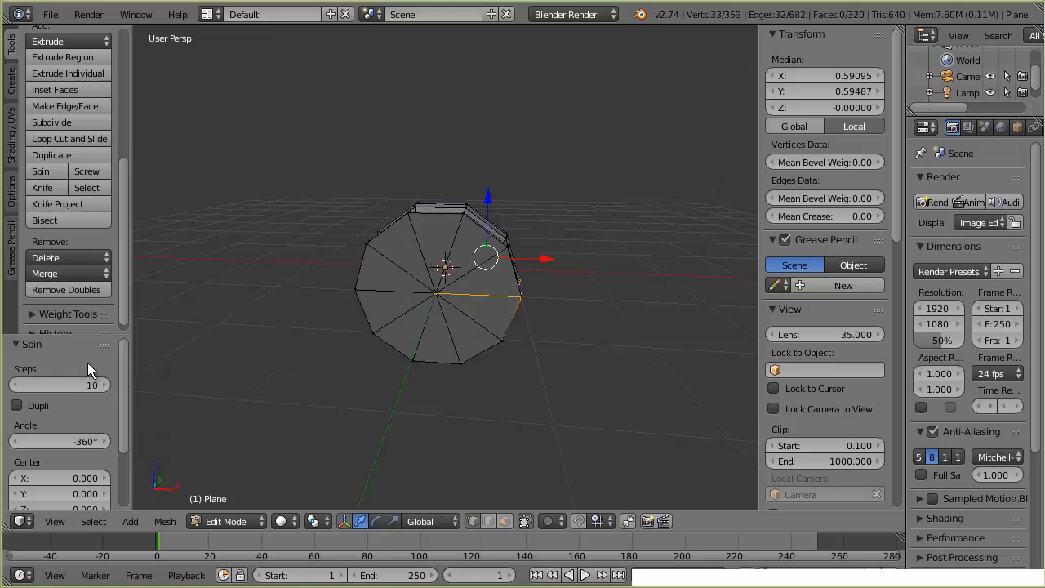
# Step: Switch to Object Mode and rotate the pawn 90° about the X axis from the right view to stand it upright
pyautogui.moveTo(625, 291); pyautogui.dragTo(457, 239, button='middle')
pyautogui.press('Tab')
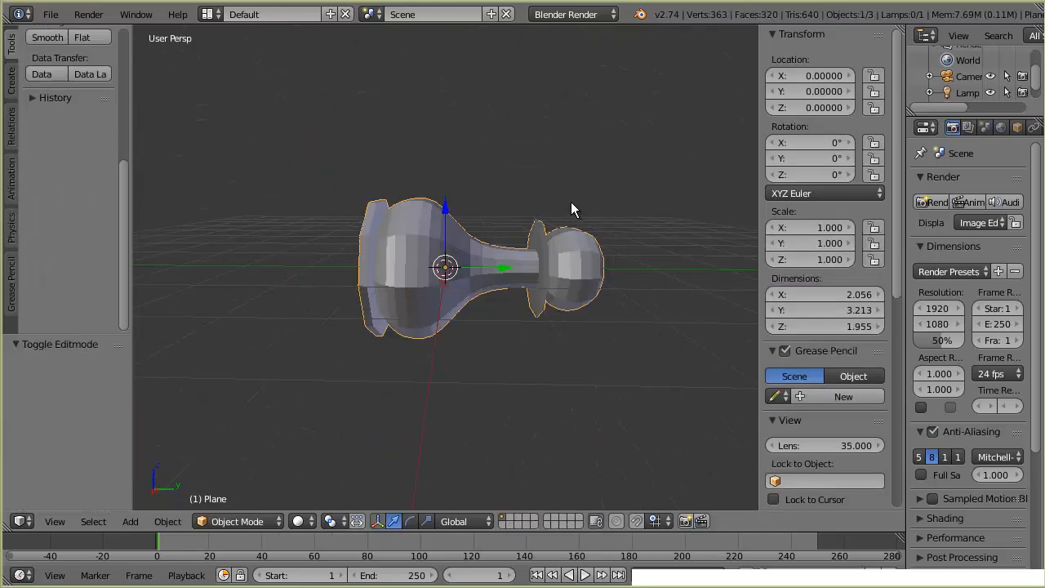
pyautogui.press('KP_1')
pyautogui.press('KP_3')
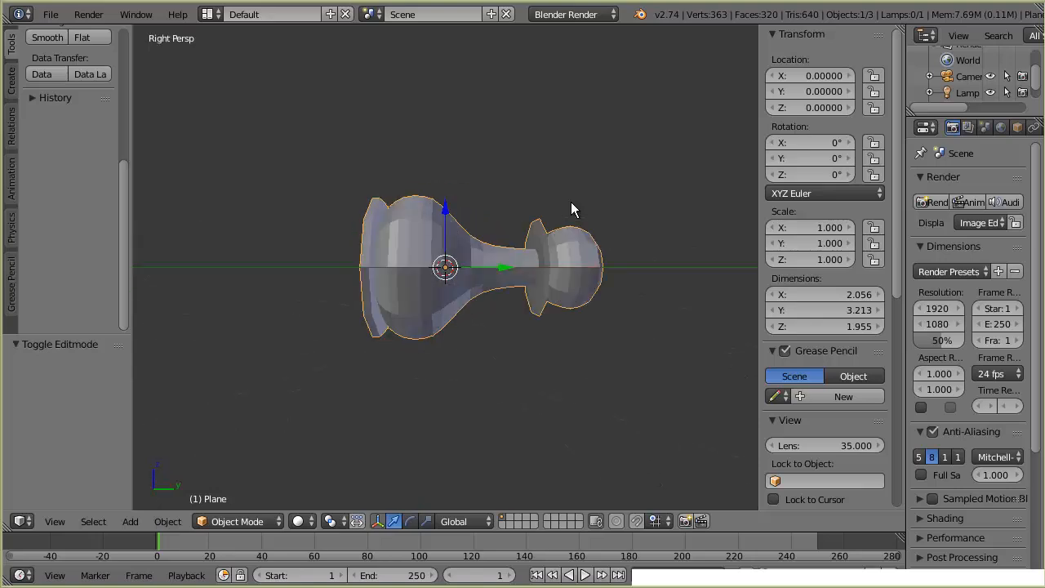
pyautogui.press('r')
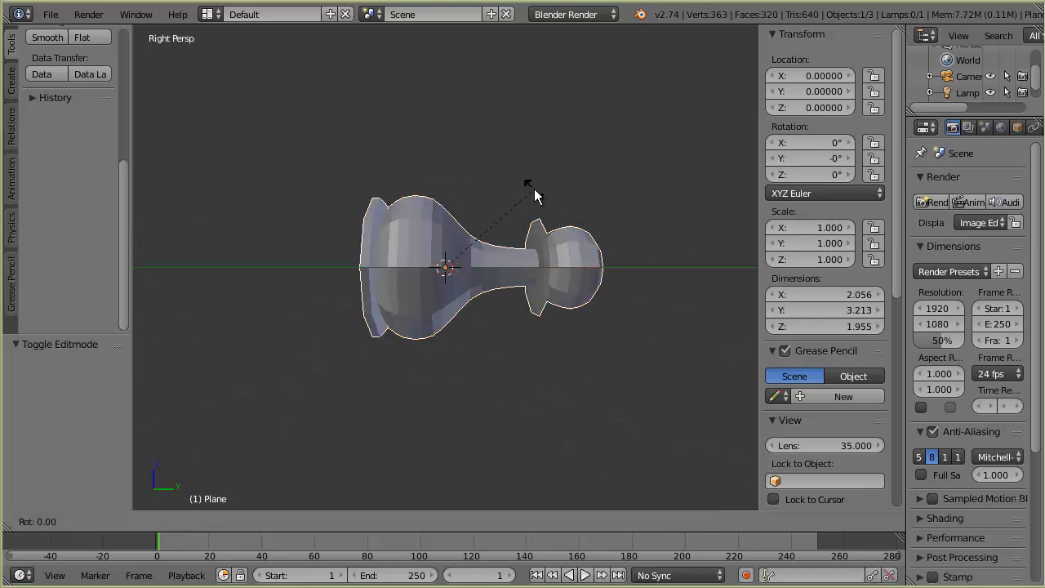
pyautogui.press('x')
pyautogui.press('9')
pyautogui.press('0')
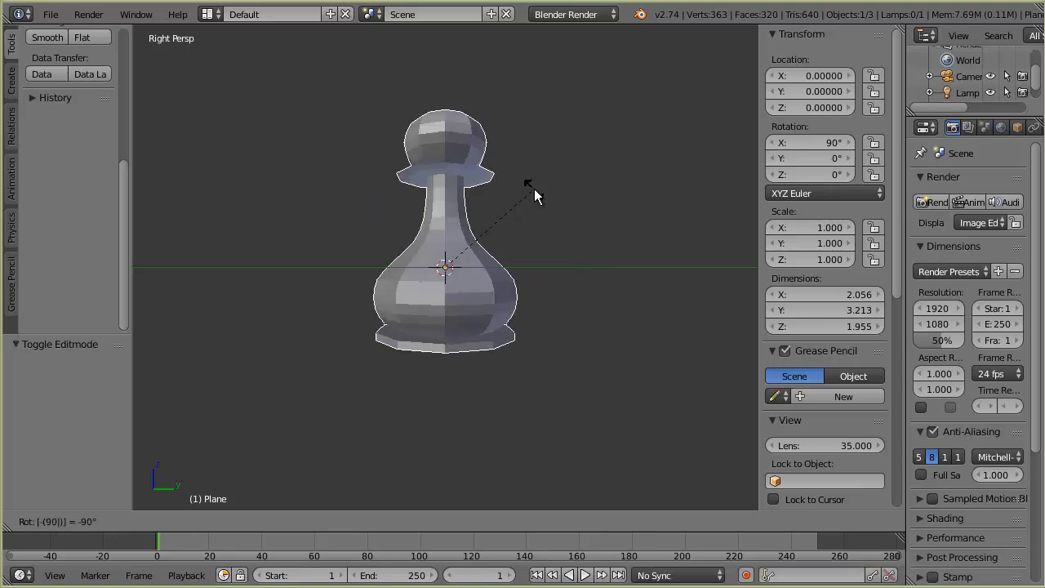
pyautogui.press('Return')
# Step: Enlarge the properties area and add a Subdivision Surface modifier to the pawn
pyautogui.moveTo(482, 217); pyautogui.dragTo(483, 298, button='middle')
pyautogui.scroll(-3, 463, 302)
pyautogui.scroll(4, 466, 285)
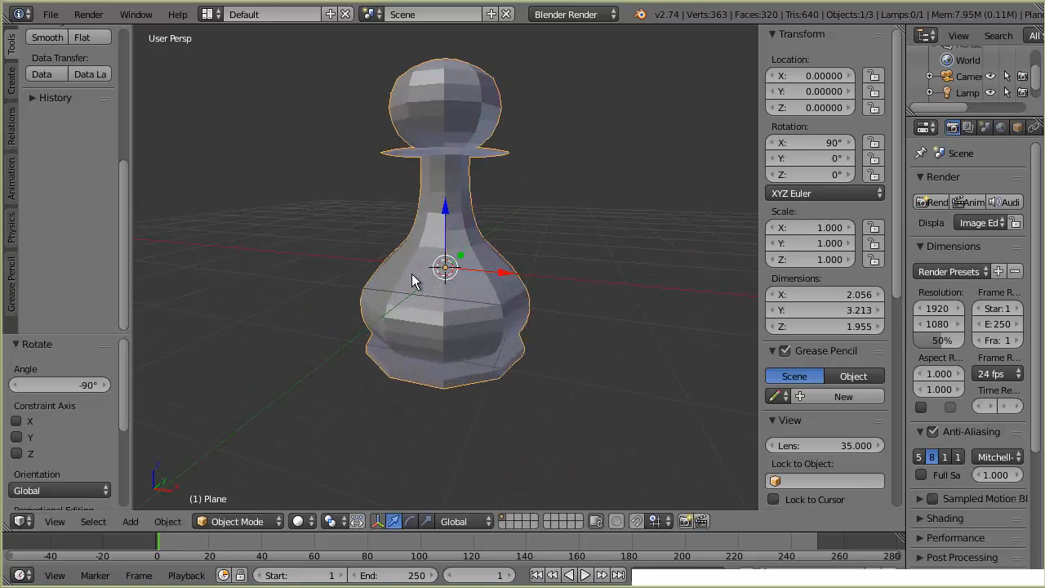
pyautogui.moveTo(415, 277); pyautogui.dragTo(456, 295, button='middle')
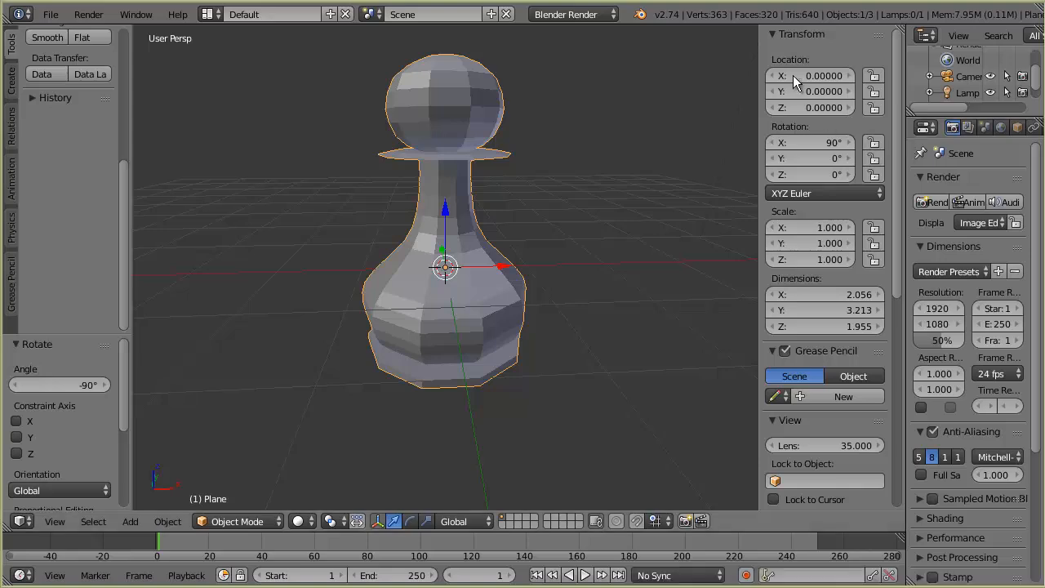
pyautogui.moveTo(758, 99); pyautogui.dragTo(793, 125)
pyautogui.click(946, 127)
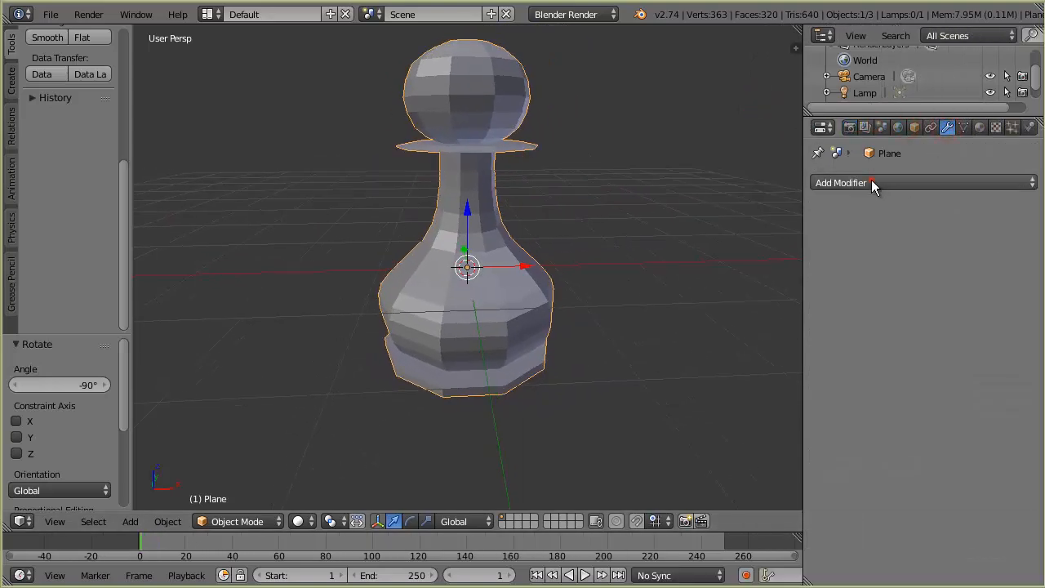
pyautogui.click(871, 181)
pyautogui.click(735, 454)
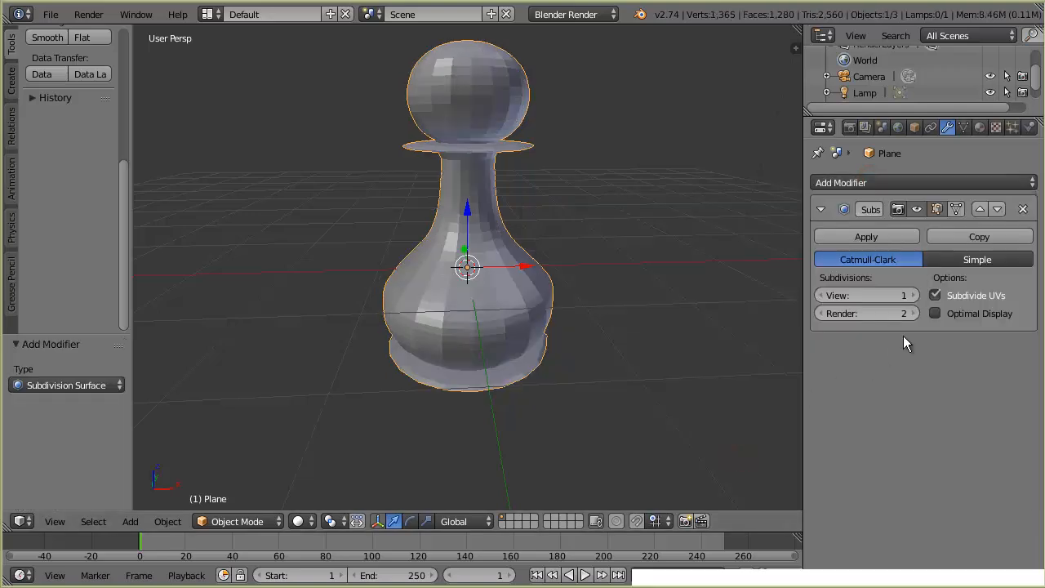
# Step: Set the Subdivision Surface modifier to 3 view and 3 render subdivisions and inspect the pawn's surface for a seam
pyautogui.click(913, 295)
pyautogui.click(913, 295)
pyautogui.click(914, 314)
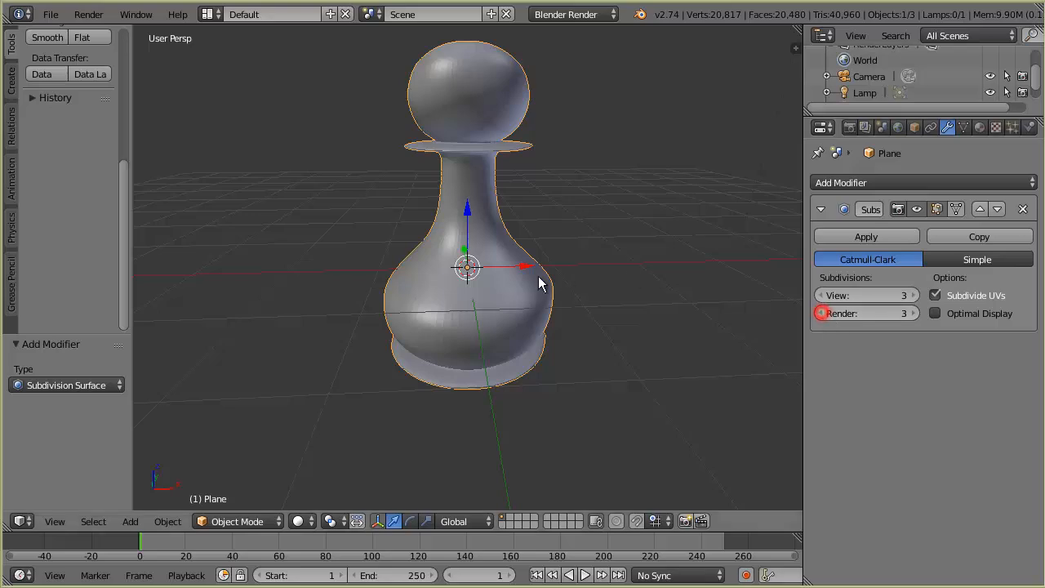
pyautogui.moveTo(507, 211)
pyautogui.mouseDown(button='middle')
pyautogui.moveTo(345, 180)
pyautogui.moveTo(492, 275)
pyautogui.moveTo(415, 257)
pyautogui.moveTo(462, 263)
pyautogui.mouseUp(button='middle')
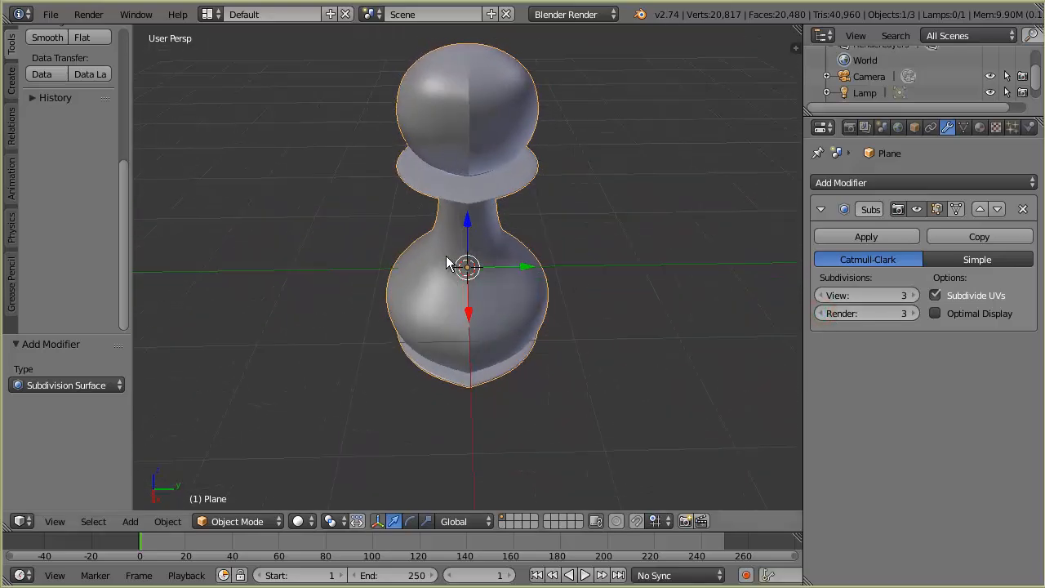
pyautogui.moveTo(496, 350); pyautogui.dragTo(532, 338, button='middle')
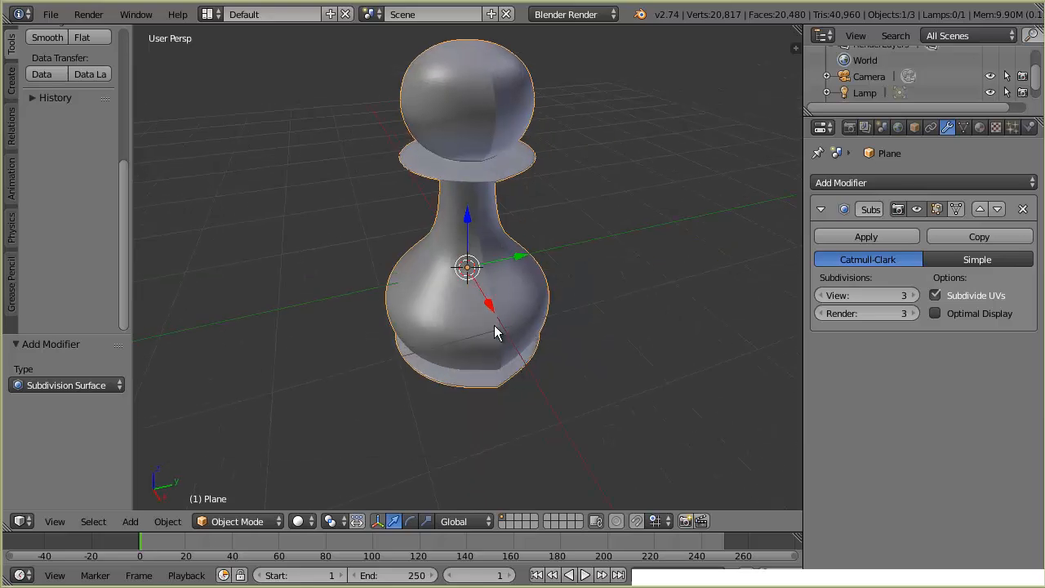
pyautogui.moveTo(571, 297)
pyautogui.mouseDown(button='middle')
pyautogui.moveTo(493, 277)
pyautogui.moveTo(645, 275)
pyautogui.moveTo(536, 182)
pyautogui.moveTo(415, 163)
pyautogui.moveTo(473, 275)
pyautogui.moveTo(588, 282)
pyautogui.mouseUp(button='middle')
pyautogui.scroll(2, 588, 272)
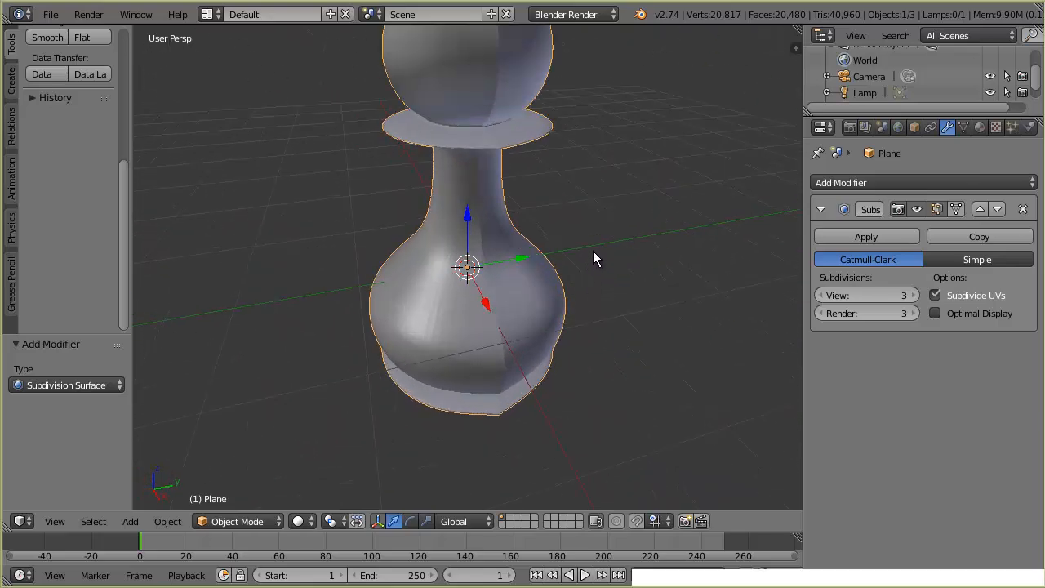
# Step: Remove the doubled vertices from the whole pawn mesh in Edit Mode and return to Object Mode
pyautogui.press('Tab')
pyautogui.scroll(-3, 574, 229)
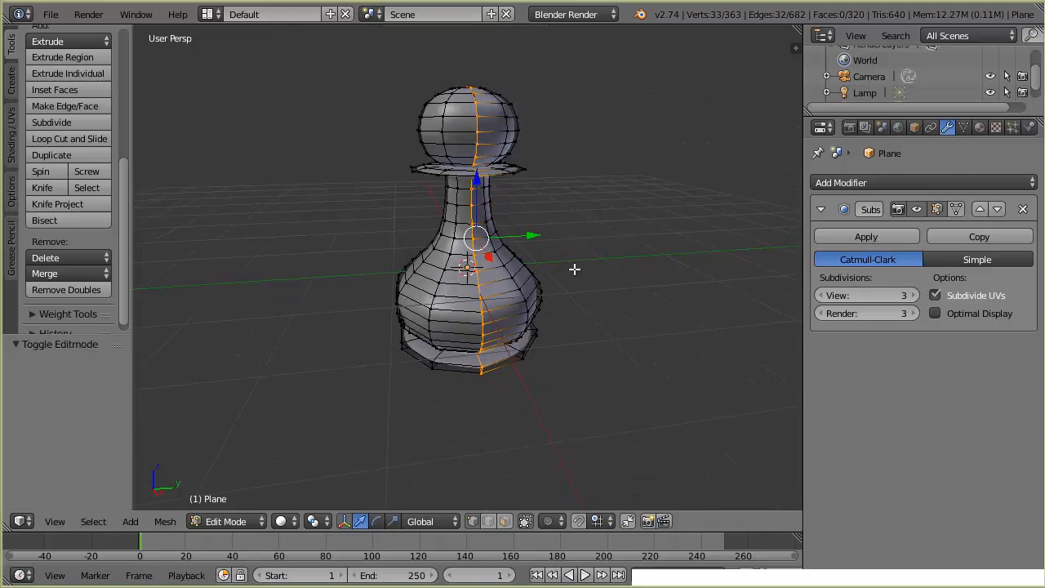
pyautogui.press('a')
pyautogui.press('a')
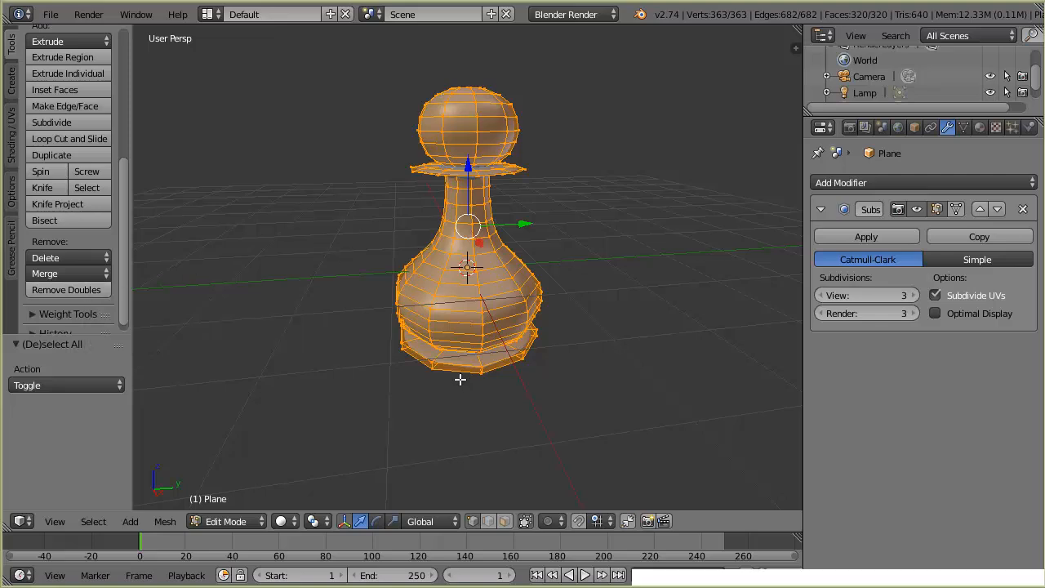
pyautogui.click(80, 289)
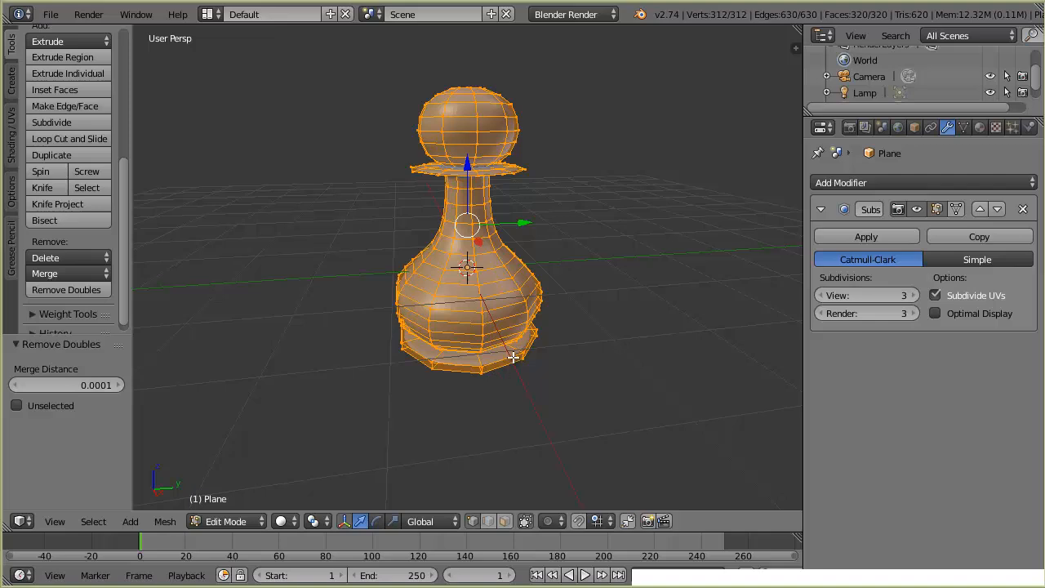
pyautogui.press('Tab')
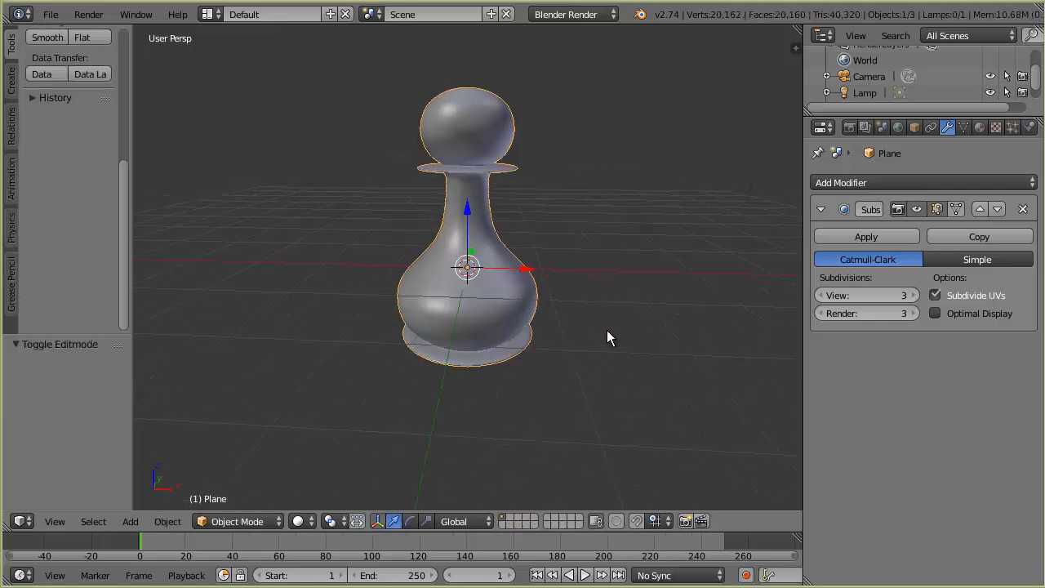
# Step: Apply smooth shading to the pawn and check its surface from several sides
pyautogui.moveTo(607, 332); pyautogui.dragTo(466, 314, button='middle')
pyautogui.scroll(5, 114, 163)
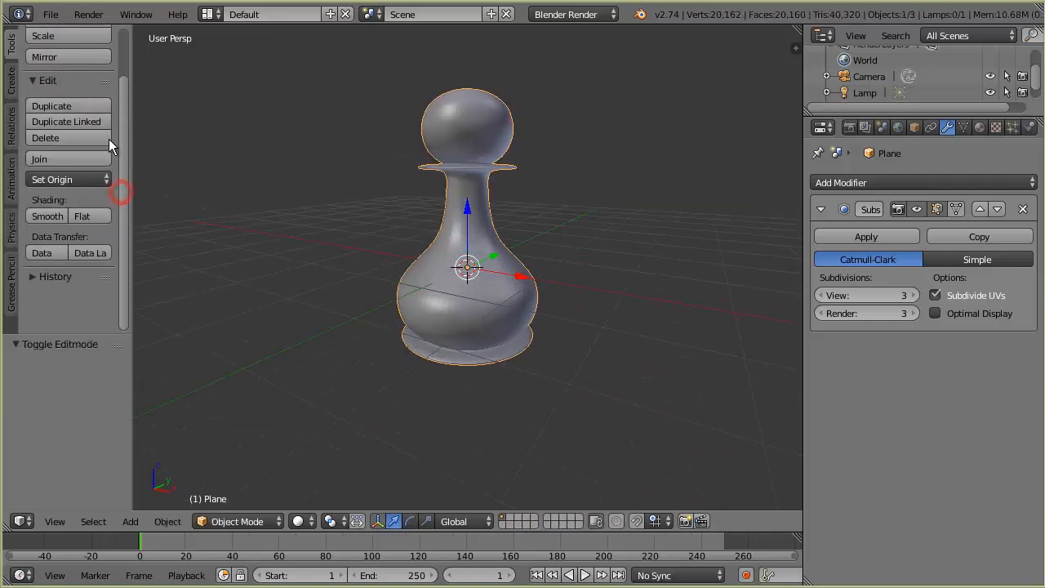
pyautogui.click(45, 214)
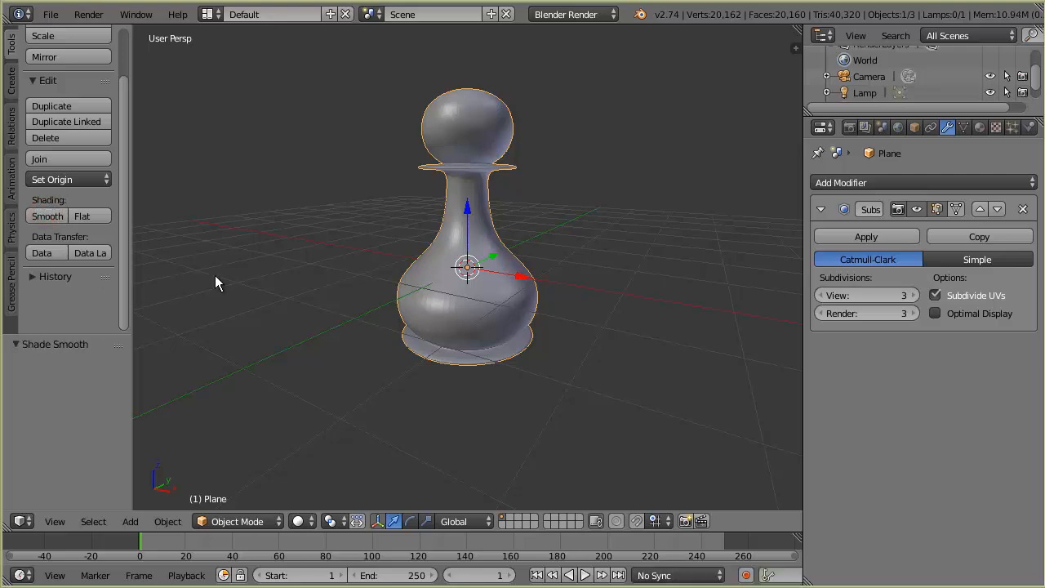
pyautogui.moveTo(434, 362); pyautogui.dragTo(552, 367, button='middle')
pyautogui.scroll(-2, 531, 298)
pyautogui.scroll(4, 536, 351)
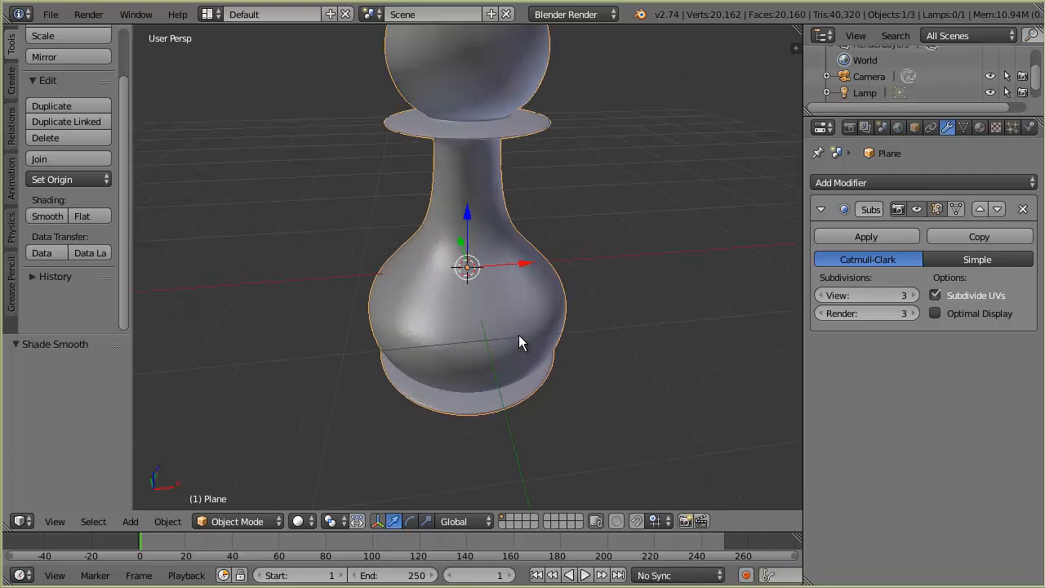
pyautogui.scroll(-2, 522, 287)
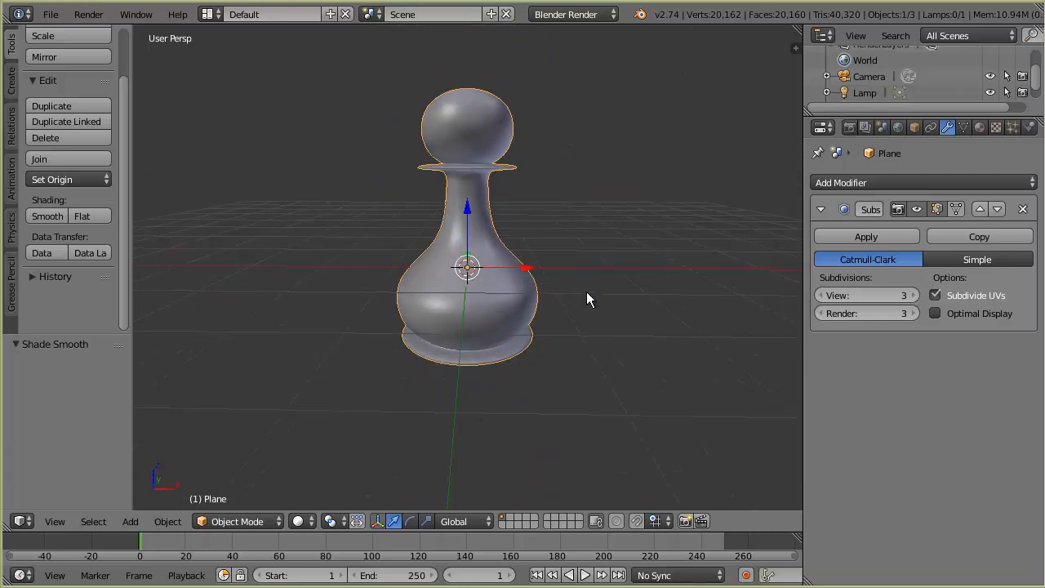